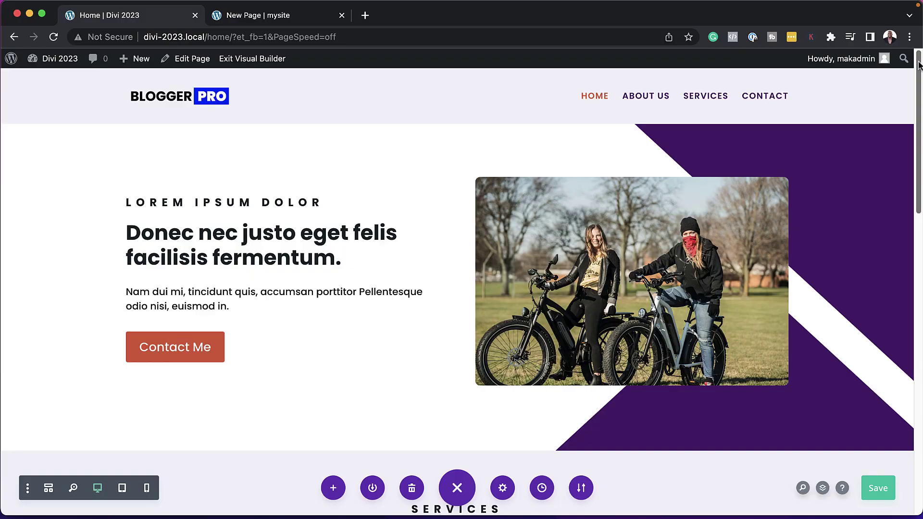
- Export the Home page layout, keeping the name Home, as a downloaded Home (2).json file
{"action": "left_click_drag", "start_coordinate": [919, 64], "coordinate": [920, 125]}
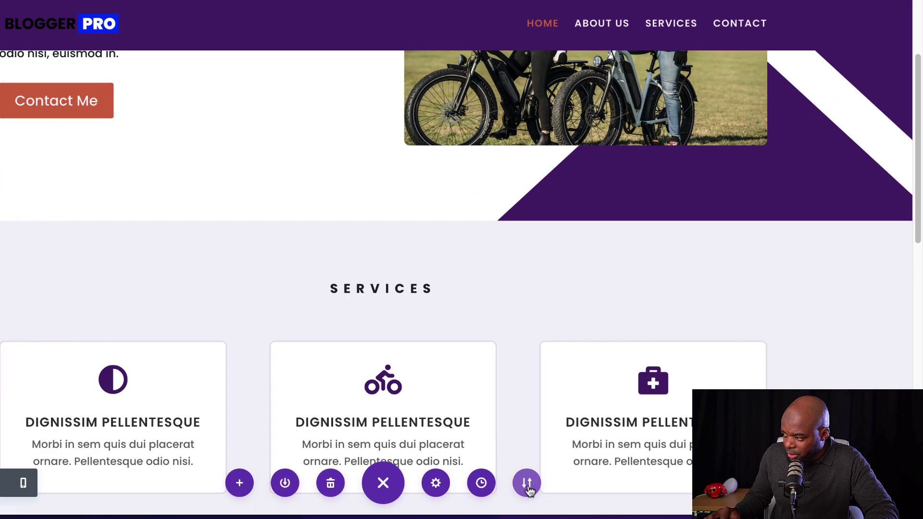
{"action": "left_click", "coordinate": [528, 484]}
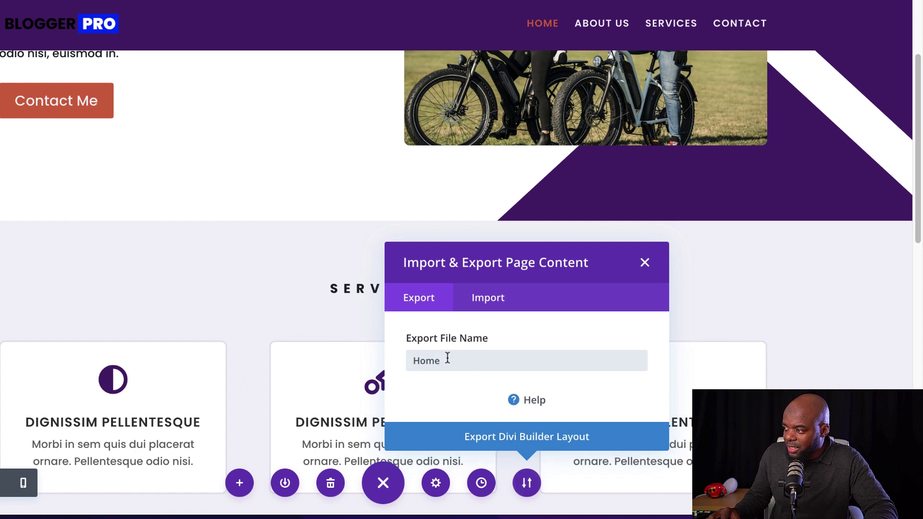
{"action": "left_click", "coordinate": [560, 443]}
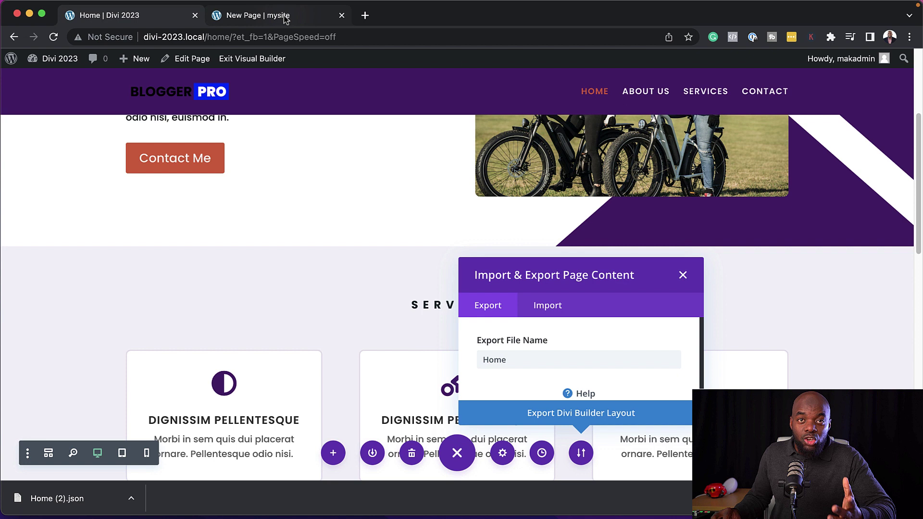
- Import Home (2).json into the empty New Page, replacing its existing content
{"action": "left_click", "coordinate": [286, 18]}
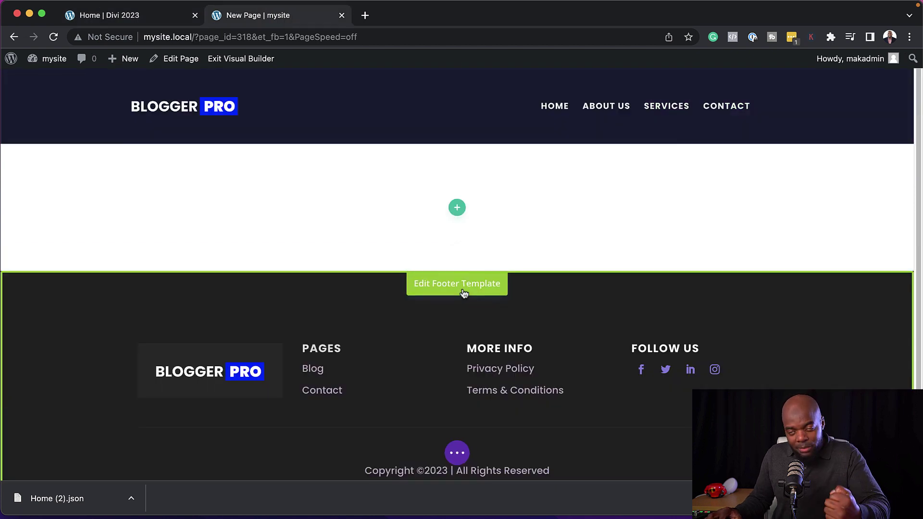
{"action": "left_click", "coordinate": [455, 457]}
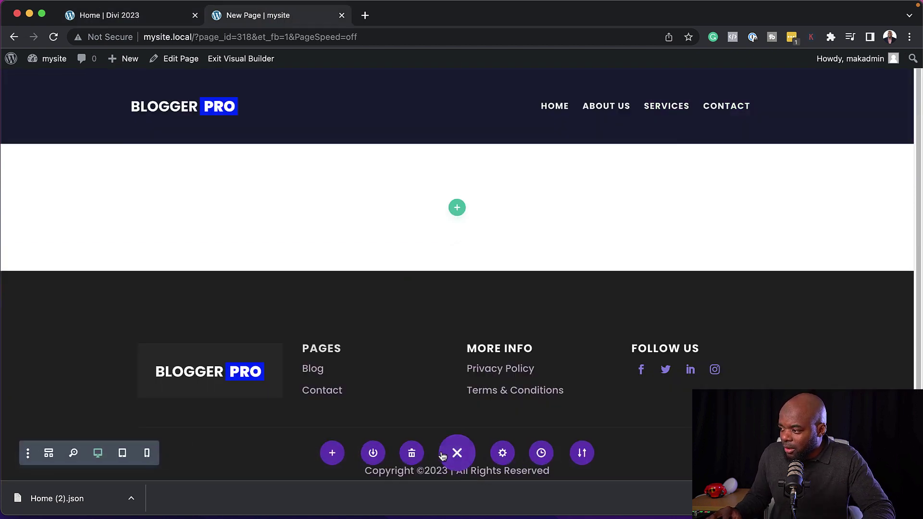
{"action": "left_click", "coordinate": [582, 454]}
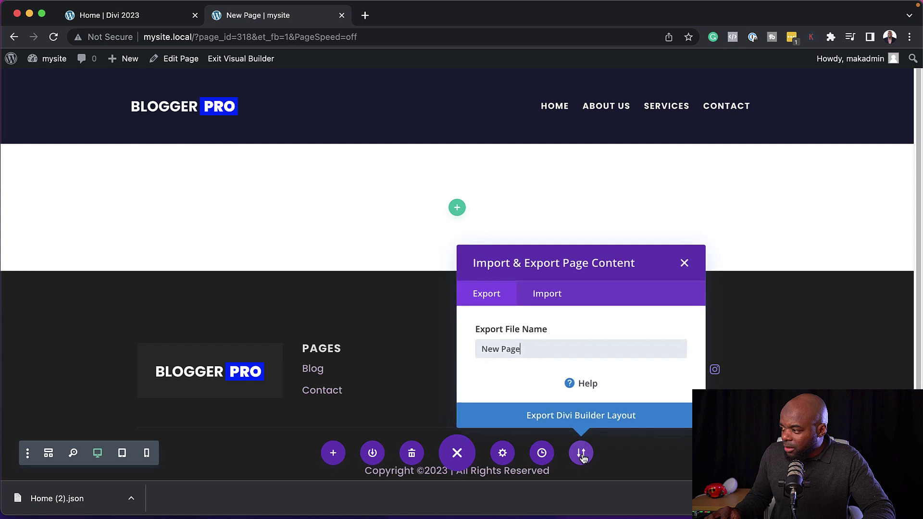
{"action": "left_click", "coordinate": [554, 296]}
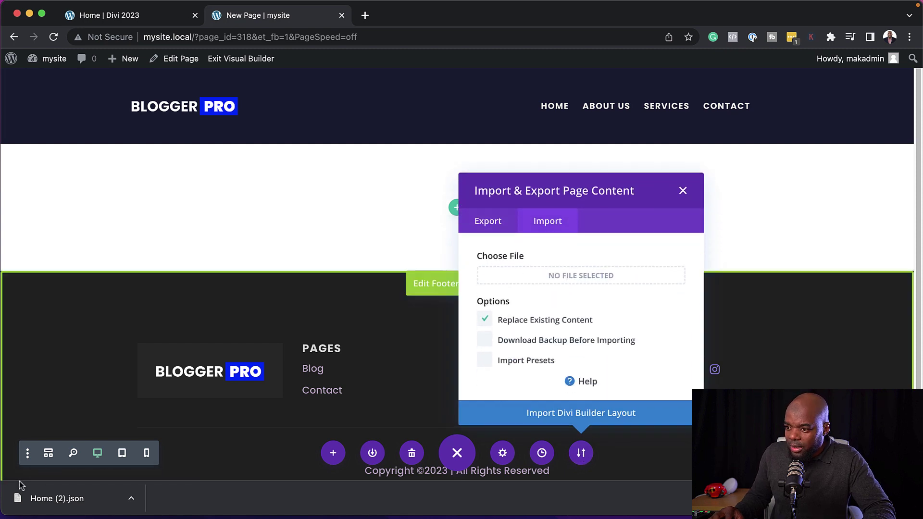
{"action": "left_click_drag", "start_coordinate": [20, 498], "coordinate": [588, 274]}
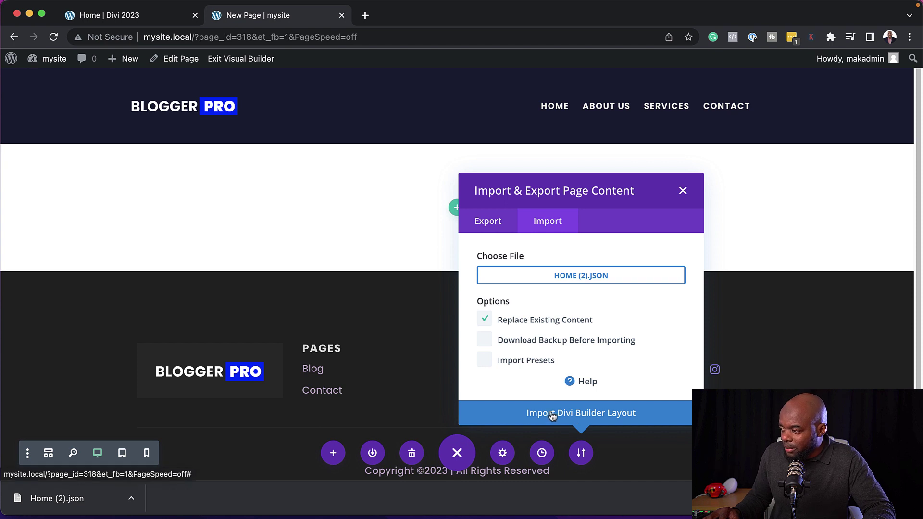
{"action": "left_click", "coordinate": [581, 414]}
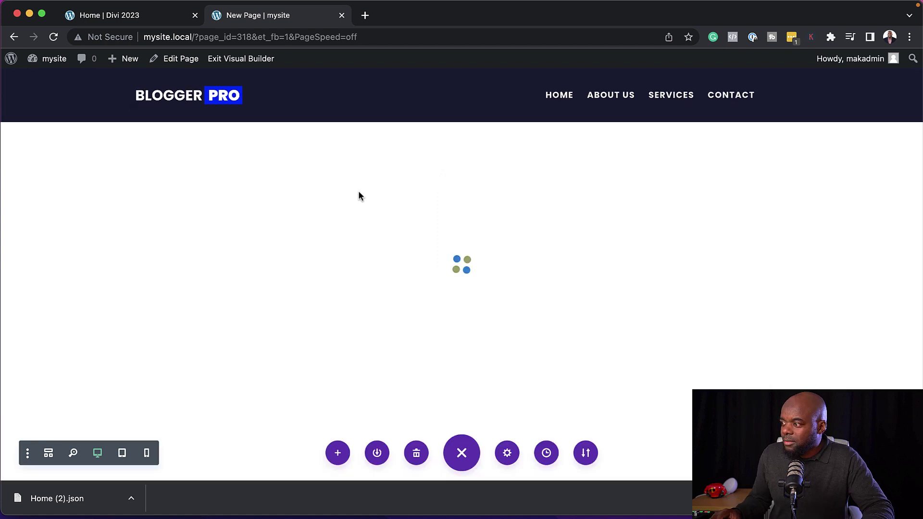
- Scroll through the imported layout past the hero, services and subscribe sections to the footer
{"action": "scroll", "coordinate": [816, 278], "scroll_direction": "down", "scroll_amount": 10}
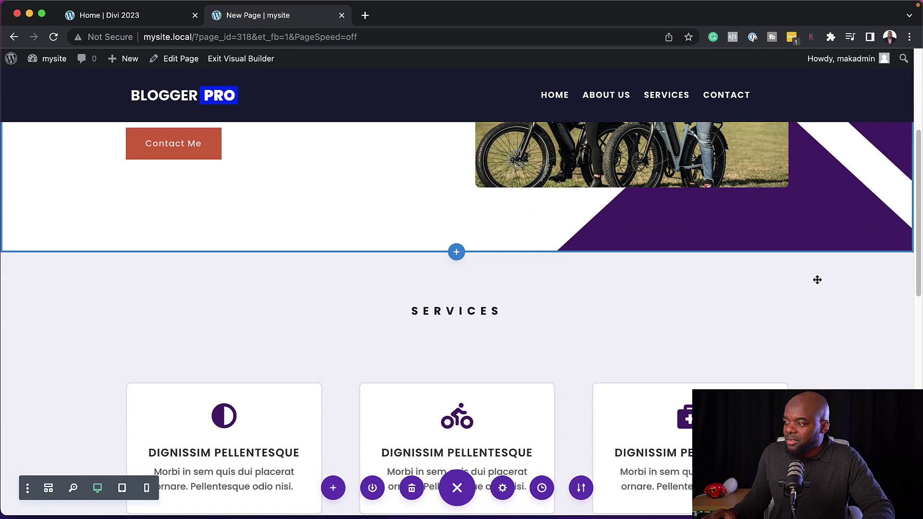
{"action": "scroll", "coordinate": [769, 298], "scroll_direction": "down", "scroll_amount": 10}
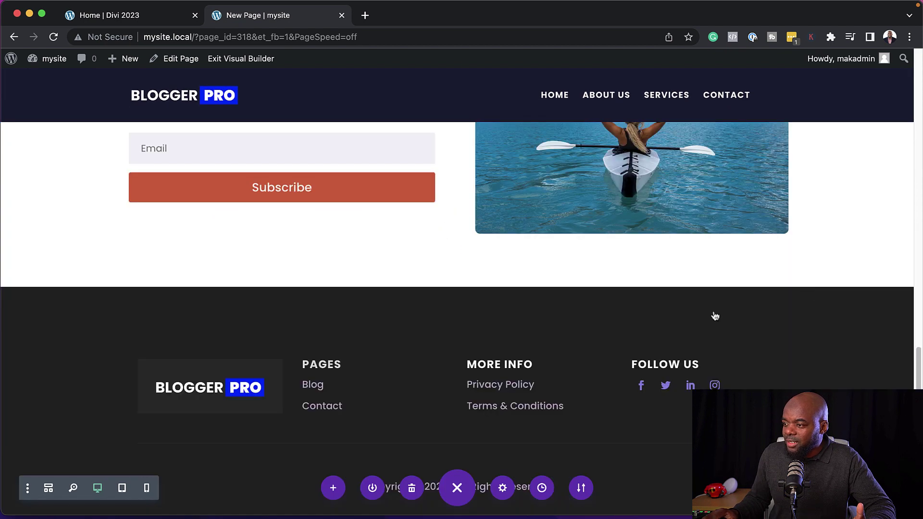
{"action": "scroll", "coordinate": [716, 315], "scroll_direction": "up", "scroll_amount": 20}
{"action": "scroll", "coordinate": [753, 299], "scroll_direction": "down", "scroll_amount": 12}
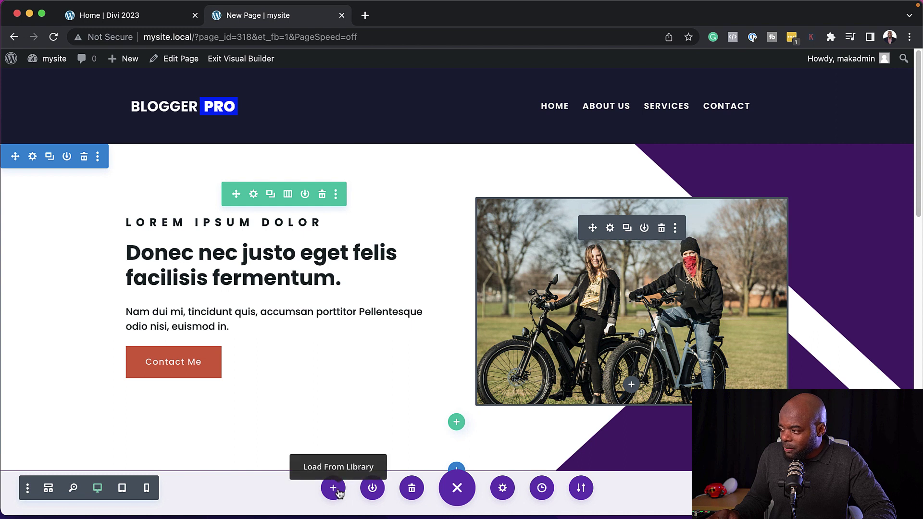
- Sign in to Divi Cloud from the layout library, then close the library without loading anything
{"action": "left_click", "coordinate": [336, 491]}
{"action": "left_click", "coordinate": [757, 179]}
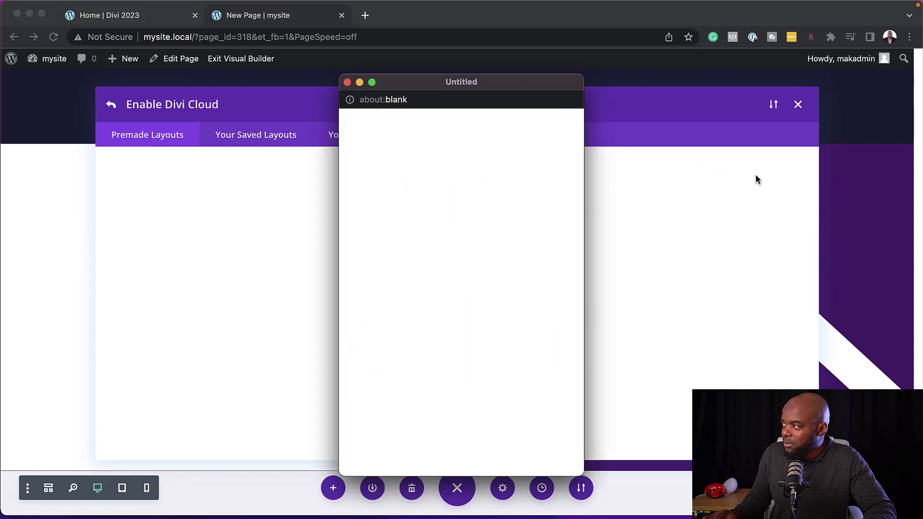
{"action": "left_click", "coordinate": [470, 344]}
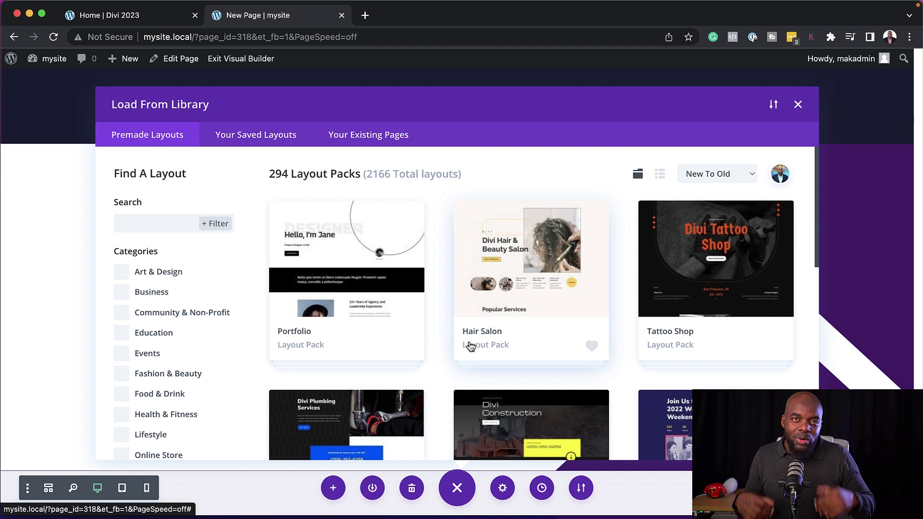
{"action": "key", "text": "Escape"}
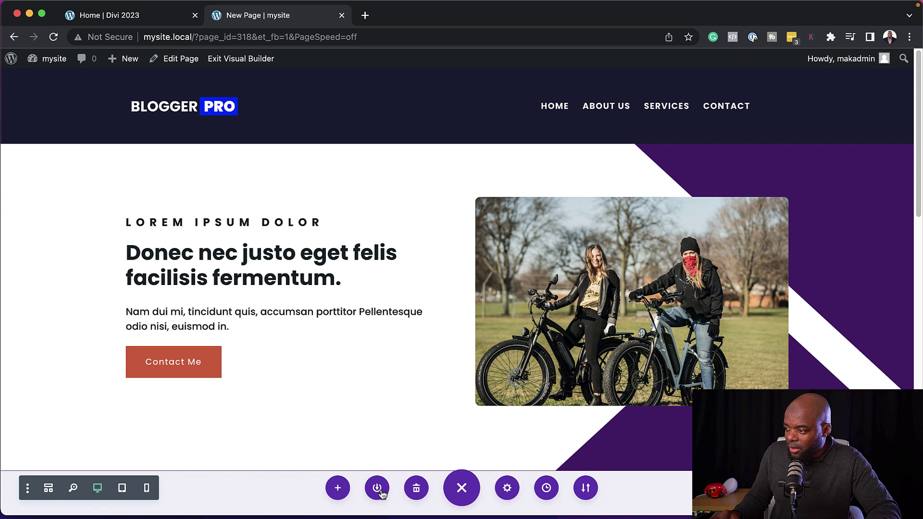
- Save the whole page to Divi Cloud as layout 'mak 2023' in category 1
{"action": "left_click", "coordinate": [378, 489]}
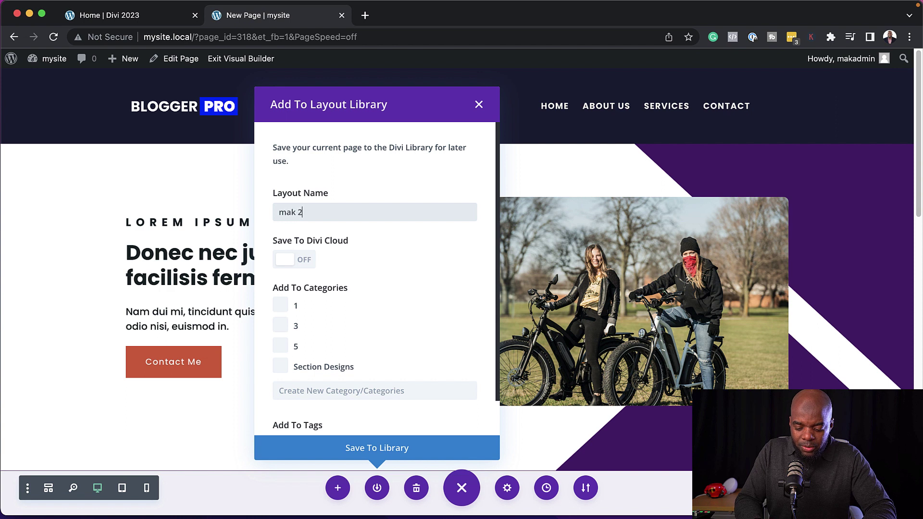
{"action": "type", "text": "mak 2023"}
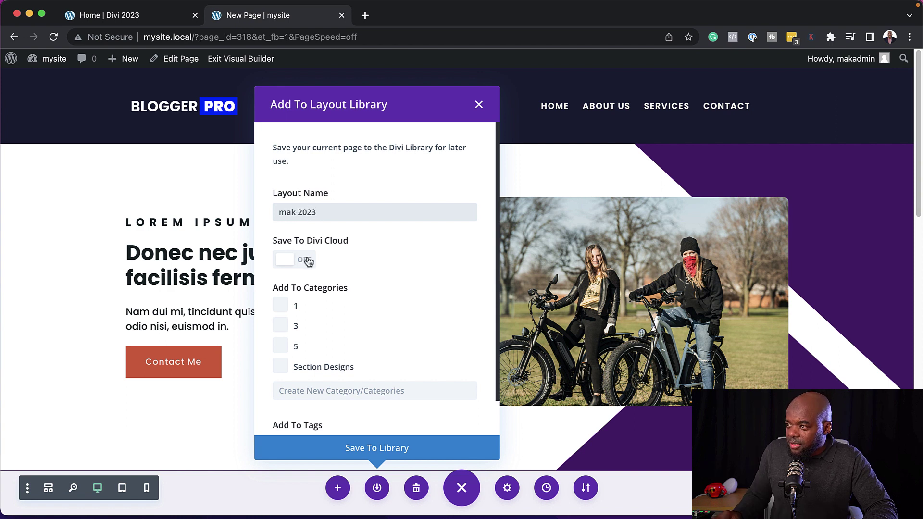
{"action": "left_click", "coordinate": [306, 264]}
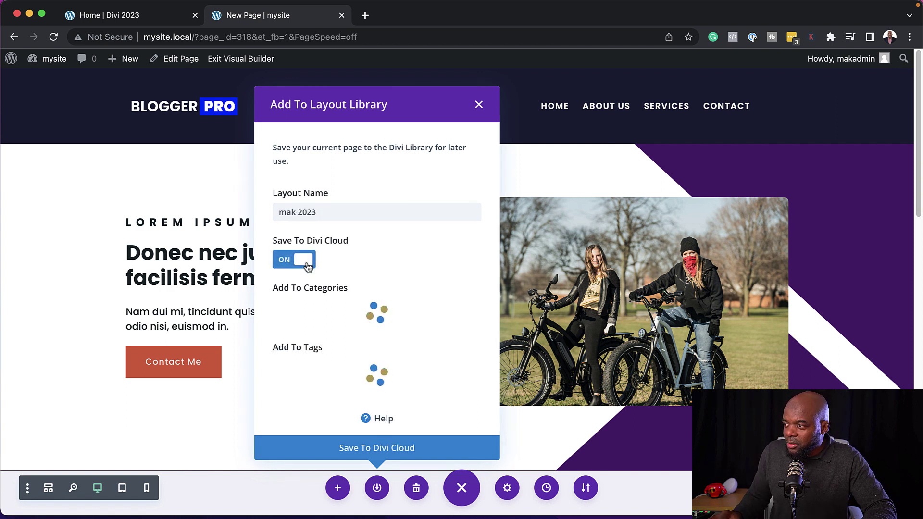
{"action": "scroll", "coordinate": [346, 335], "scroll_direction": "down", "scroll_amount": 6}
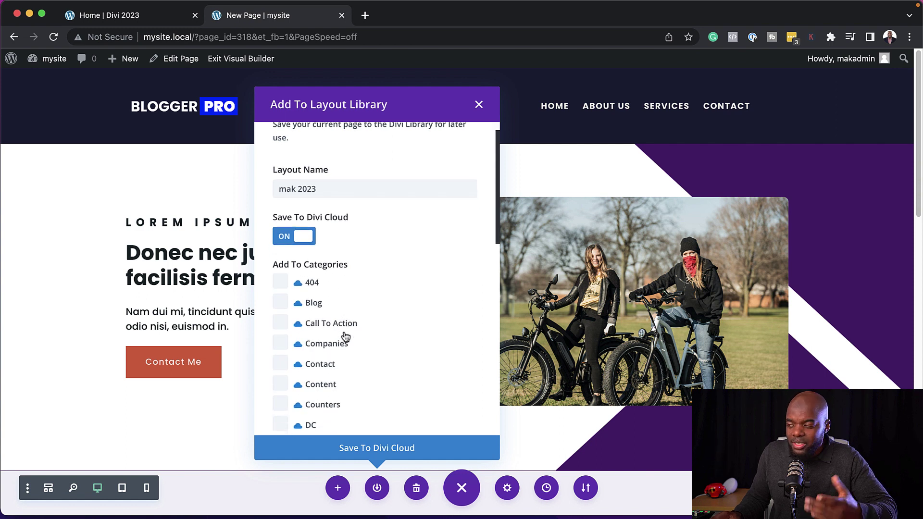
{"action": "scroll", "coordinate": [345, 336], "scroll_direction": "down", "scroll_amount": 5}
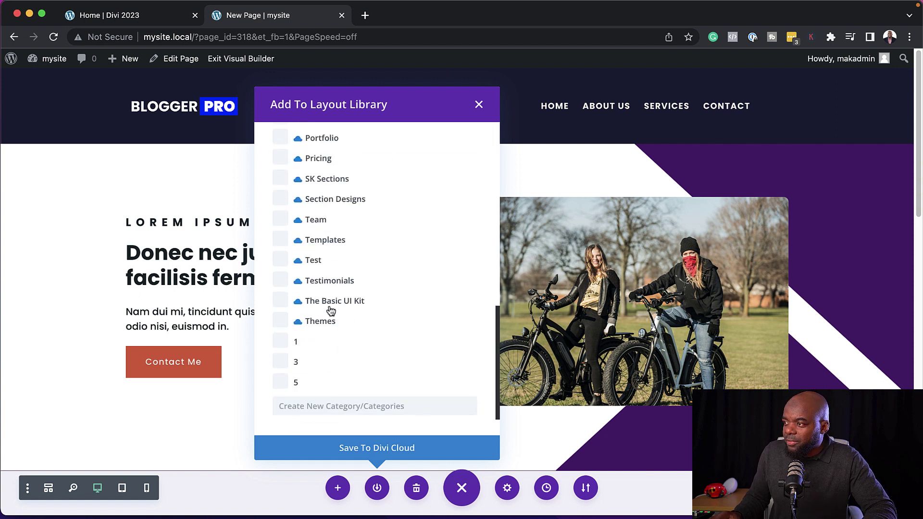
{"action": "scroll", "coordinate": [368, 342], "scroll_direction": "down", "scroll_amount": 3}
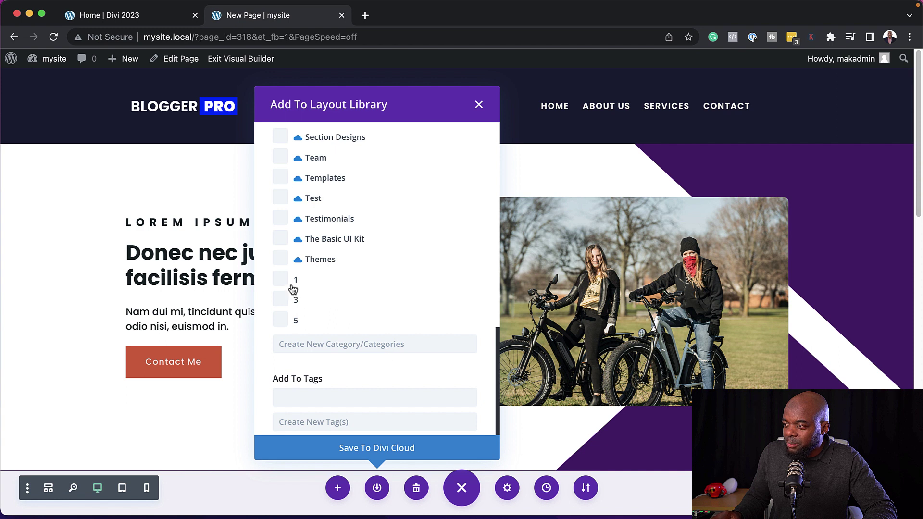
{"action": "scroll", "coordinate": [404, 377], "scroll_direction": "down", "scroll_amount": 2}
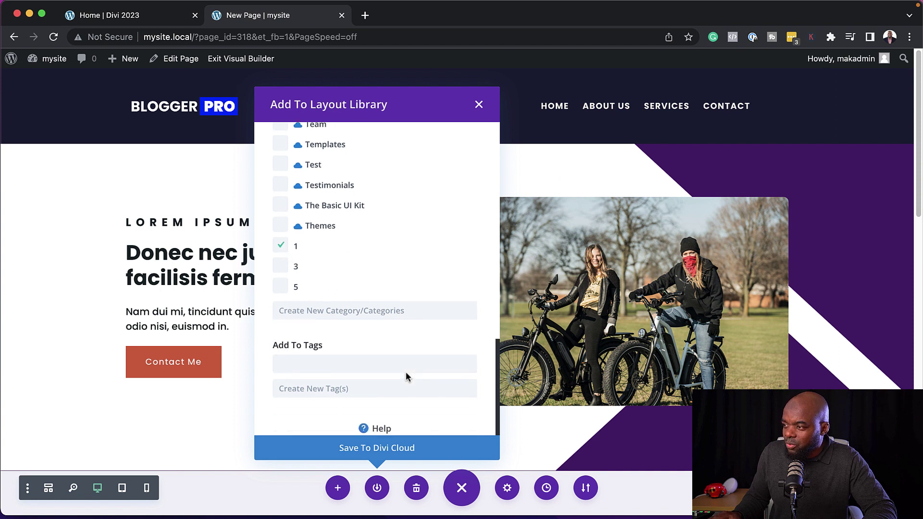
{"action": "left_click", "coordinate": [373, 448]}
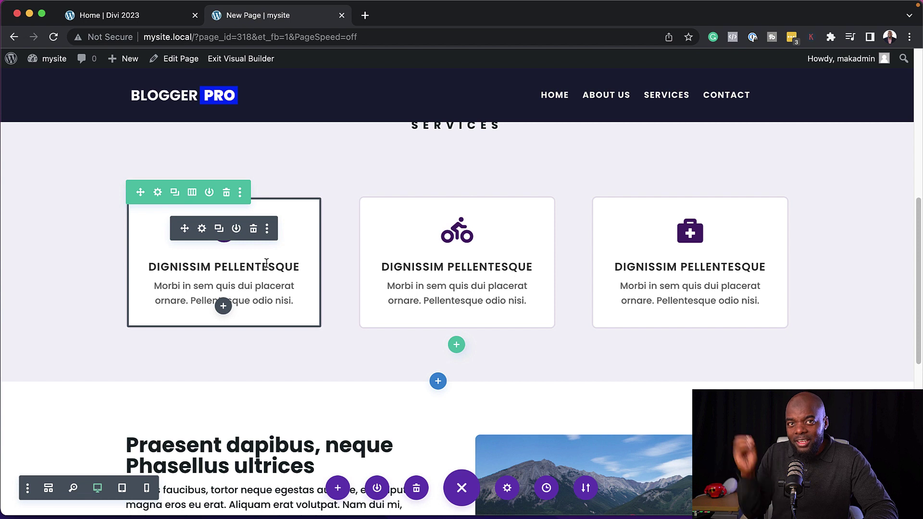
- Set the first services blurb's icon colour to gold #ceae25 and save the blurb
{"action": "left_click", "coordinate": [202, 229]}
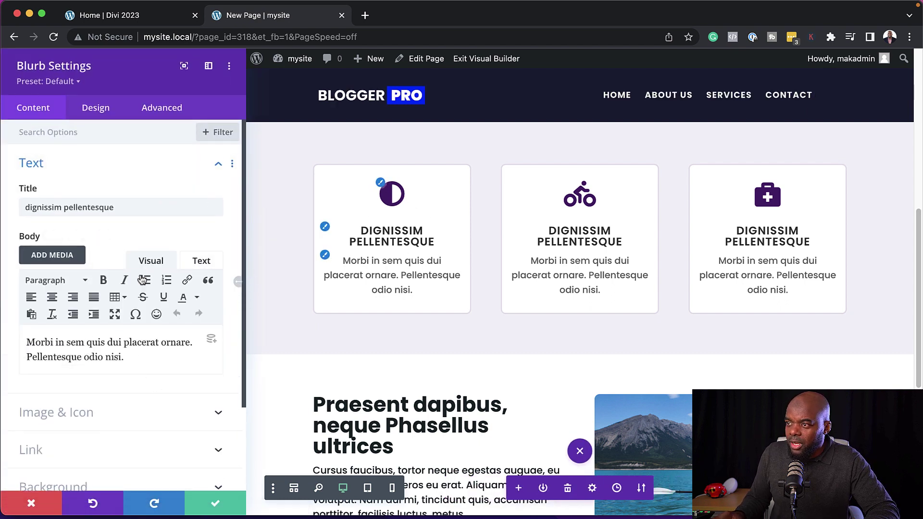
{"action": "left_click", "coordinate": [379, 184]}
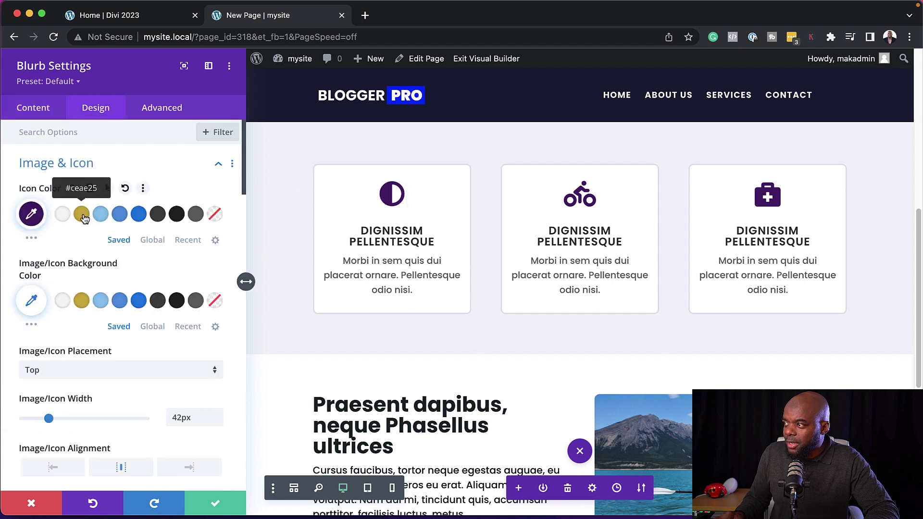
{"action": "left_click", "coordinate": [82, 215]}
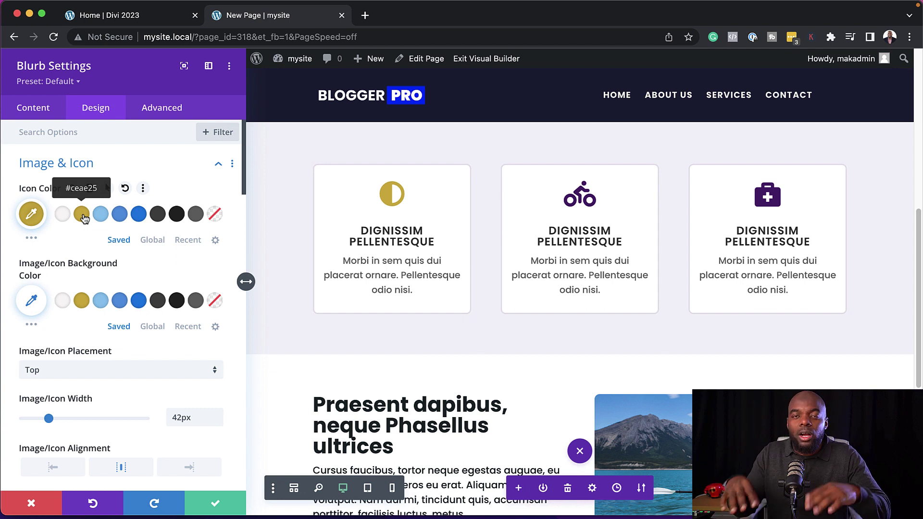
{"action": "left_click", "coordinate": [216, 505]}
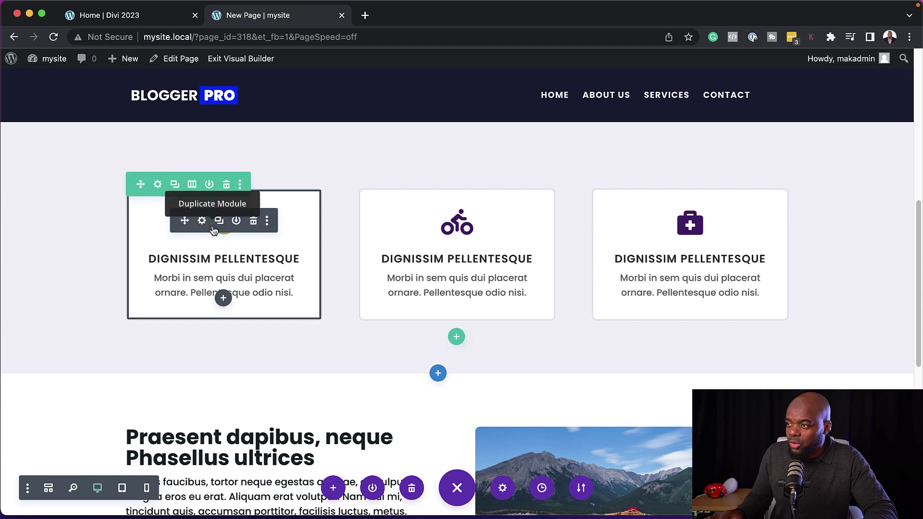
- Extend the first blurb's styles throughout this section so all three service icons turn gold
{"action": "right_click", "coordinate": [214, 230]}
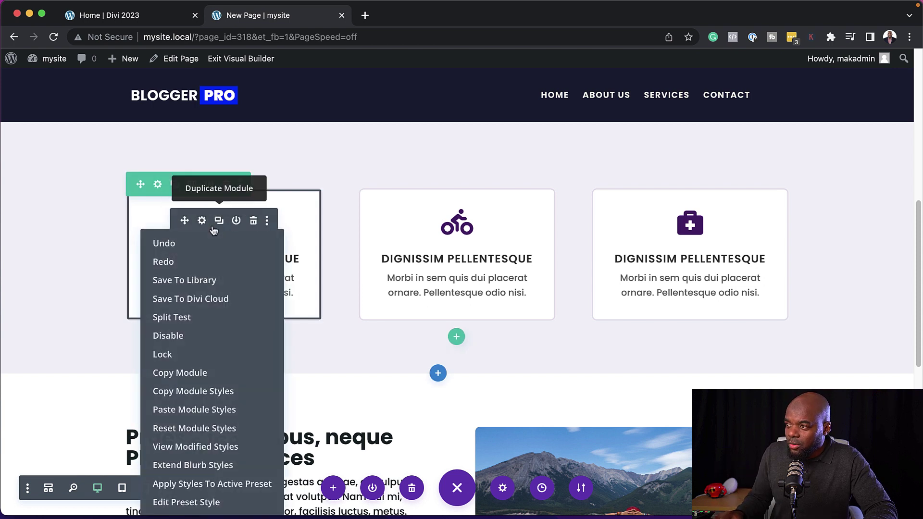
{"action": "left_click", "coordinate": [231, 469]}
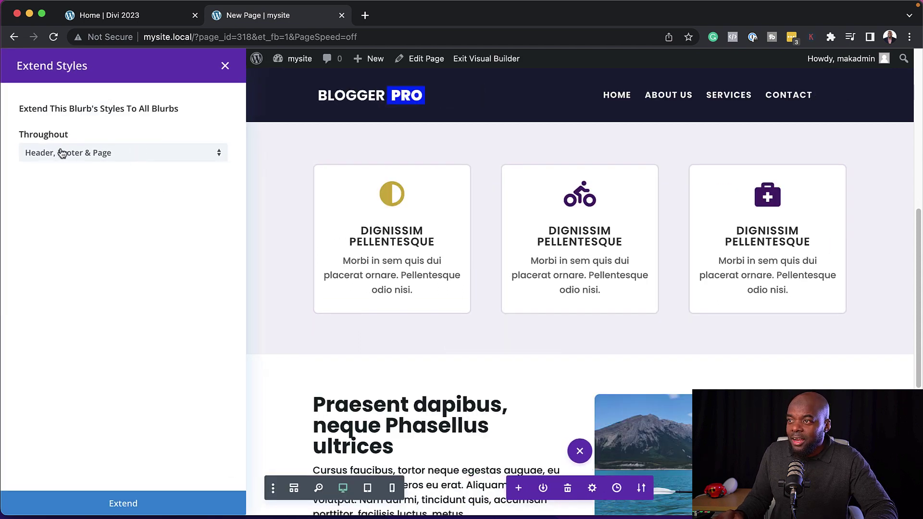
{"action": "left_click", "coordinate": [178, 160]}
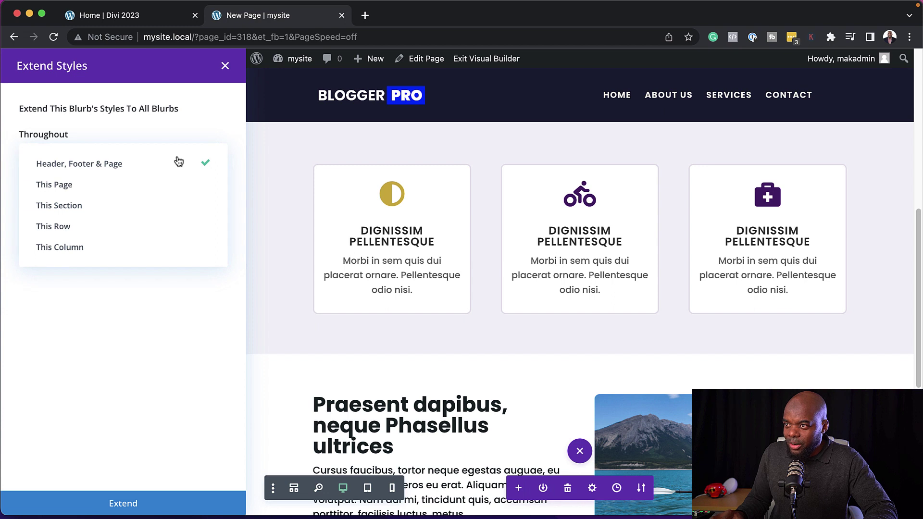
{"action": "left_click", "coordinate": [136, 210]}
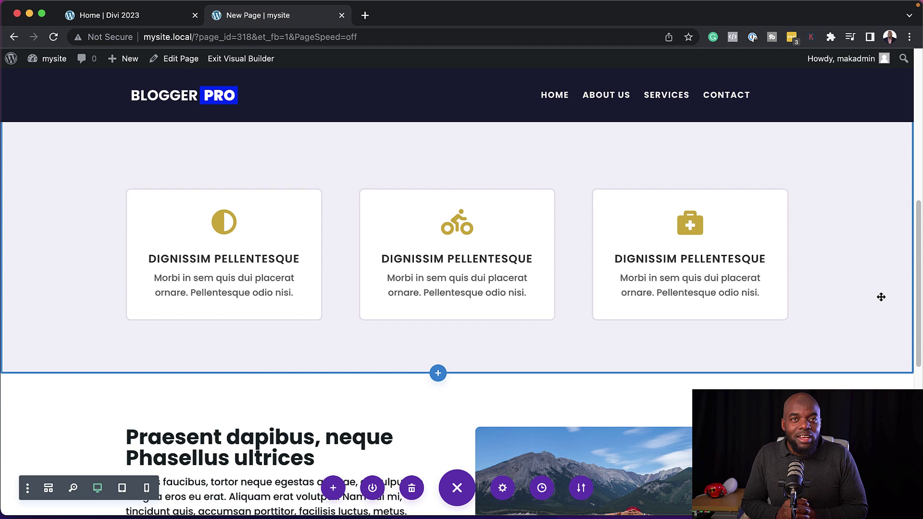
- In the kayak image's Filters settings, enable a separate hover value for saturation
{"action": "scroll", "coordinate": [882, 297], "scroll_direction": "down", "scroll_amount": 5}
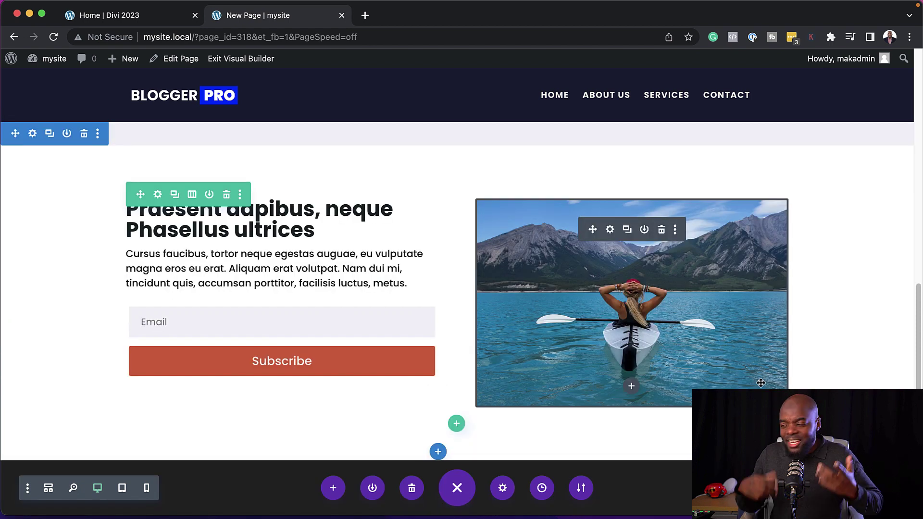
{"action": "left_click", "coordinate": [610, 230]}
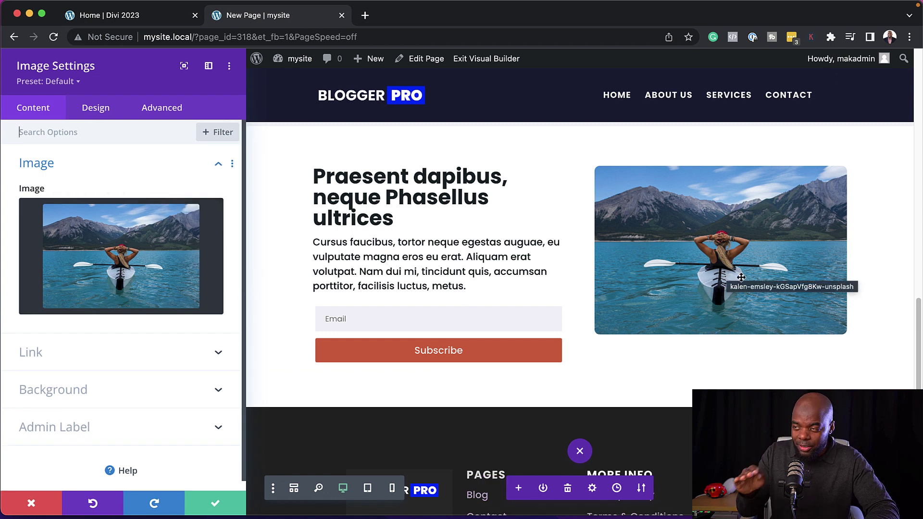
{"action": "left_click", "coordinate": [106, 114]}
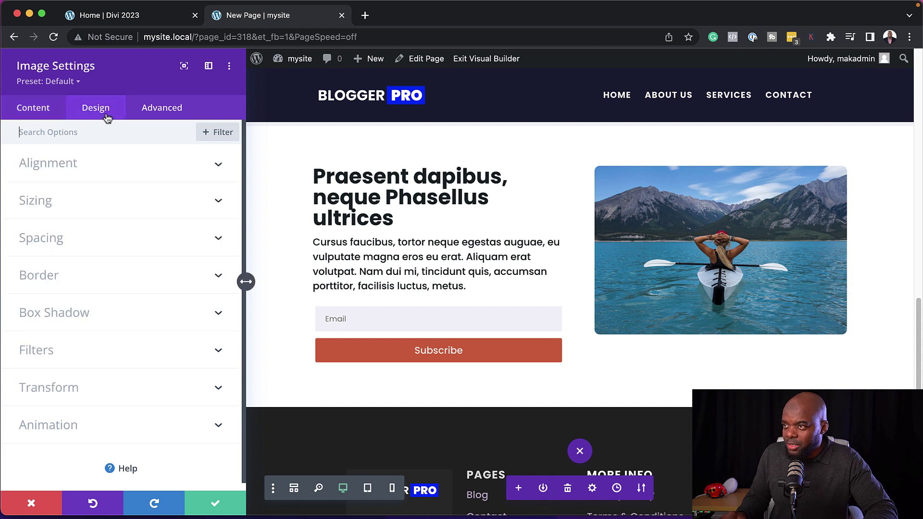
{"action": "left_click", "coordinate": [156, 370]}
{"action": "scroll", "coordinate": [97, 350], "scroll_direction": "down", "scroll_amount": 3}
{"action": "left_click", "coordinate": [110, 213]}
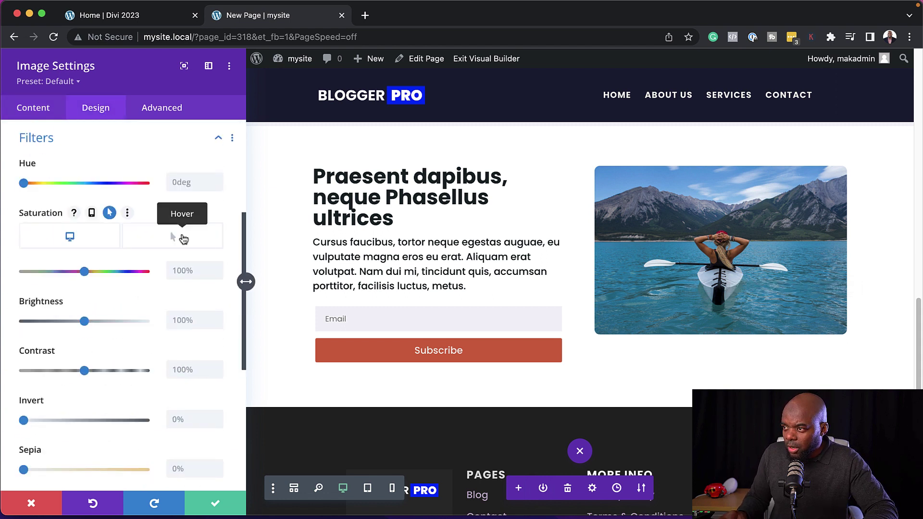
{"action": "left_click", "coordinate": [183, 239]}
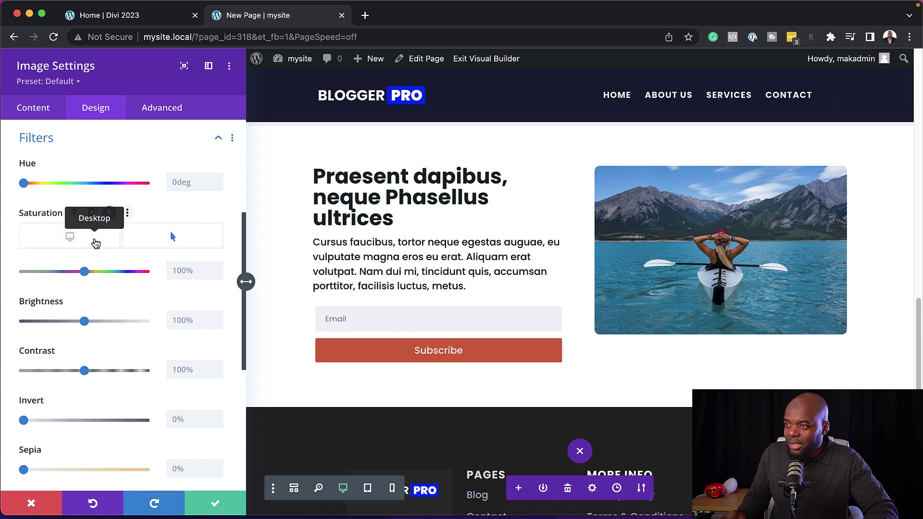
- Set the kayak image's default saturation to 0%, keeping 100% on hover, and save
{"action": "left_click", "coordinate": [95, 244]}
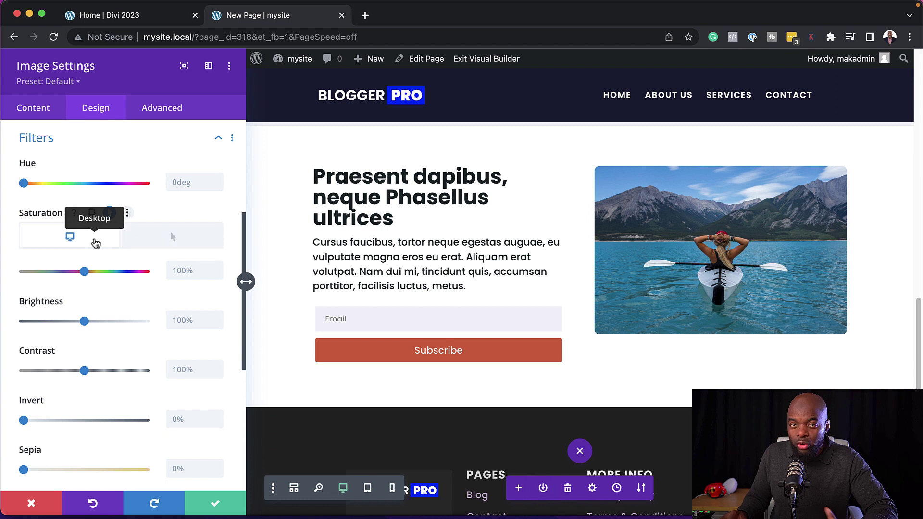
{"action": "left_click_drag", "start_coordinate": [84, 272], "coordinate": [4, 273]}
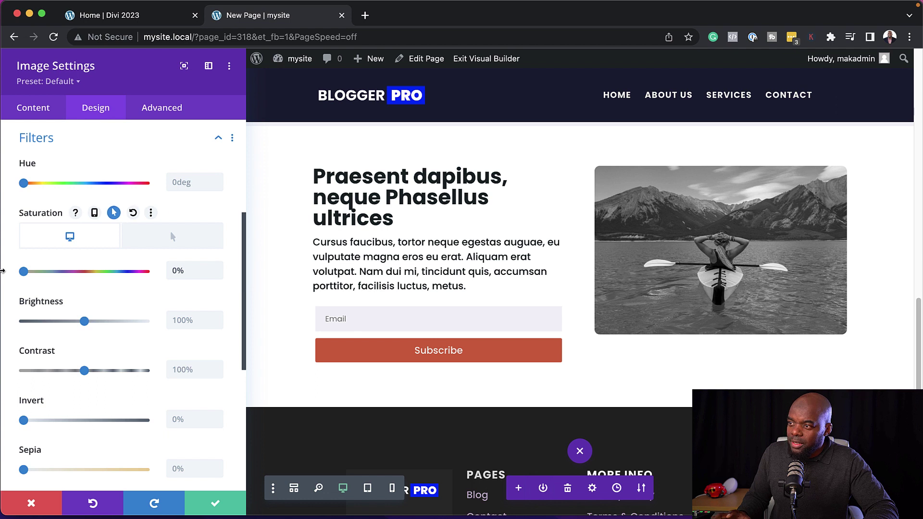
{"action": "left_click", "coordinate": [91, 239]}
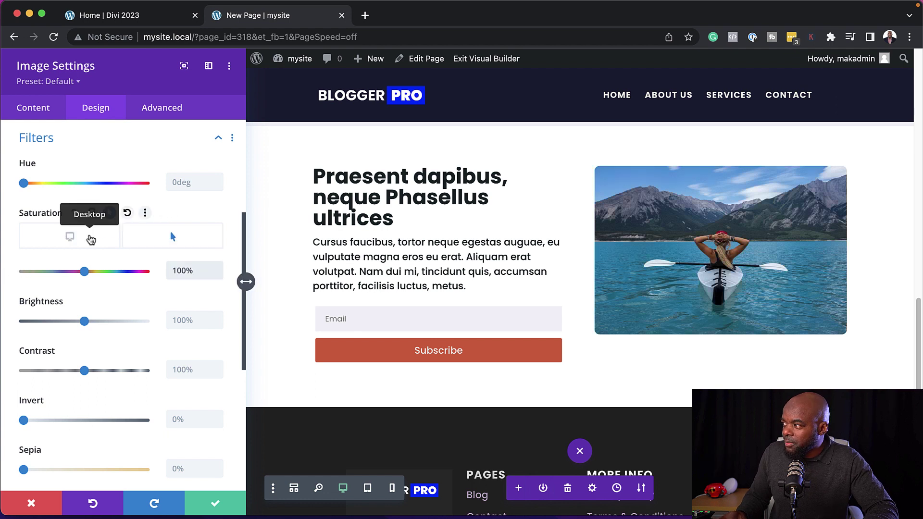
{"action": "left_click", "coordinate": [91, 240]}
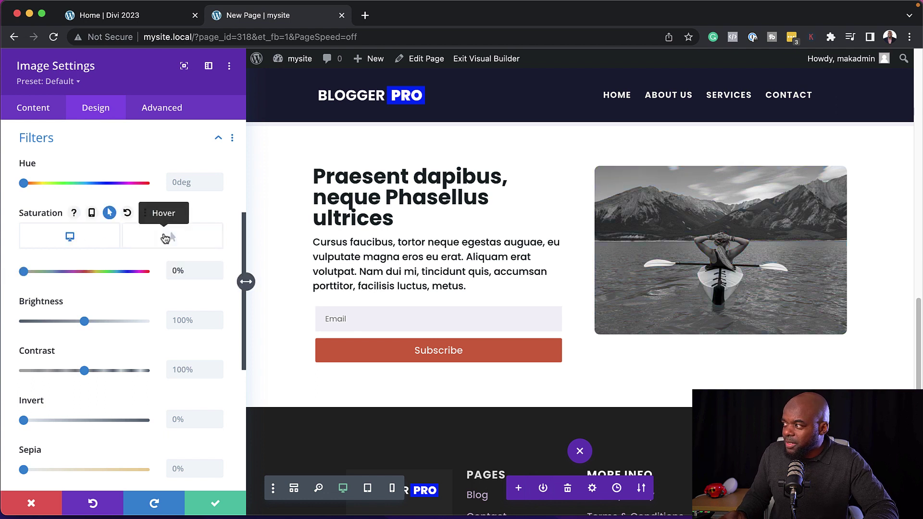
{"action": "left_click", "coordinate": [165, 239]}
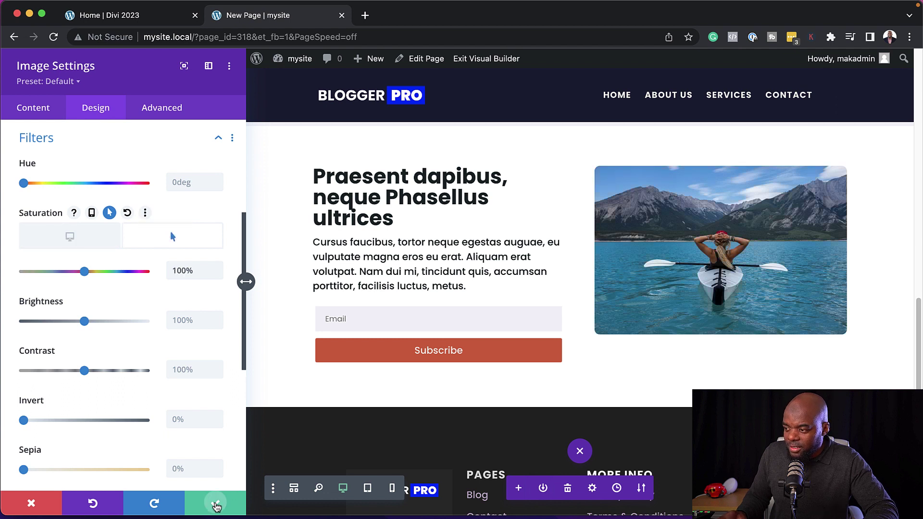
{"action": "left_click", "coordinate": [216, 505]}
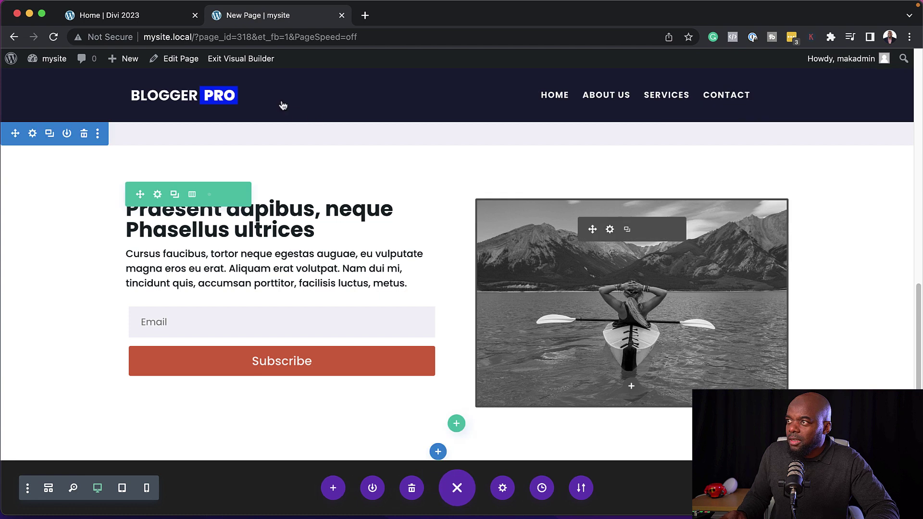
- Exit the Visual Builder to view the live page, then re-enable the Visual Builder
{"action": "left_click", "coordinate": [257, 59]}
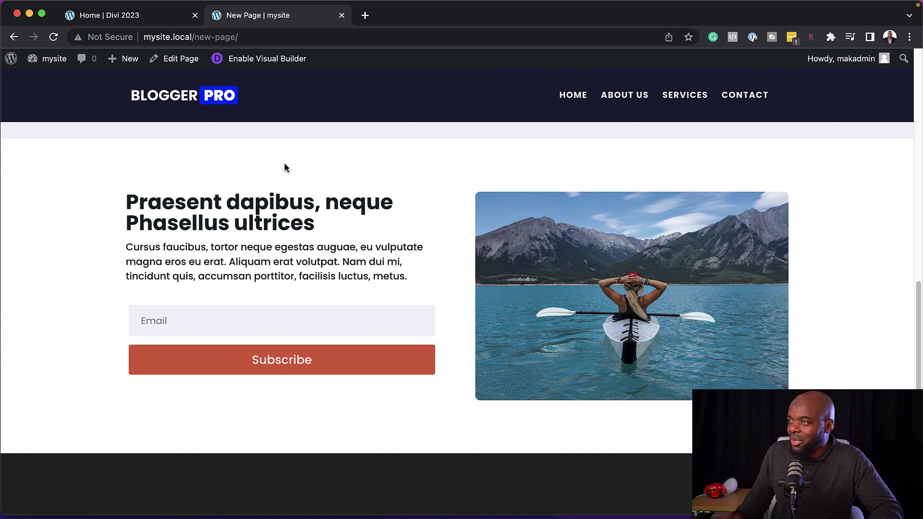
{"action": "left_click", "coordinate": [267, 58]}
- Give the kayak image a 104% hover scale in Transform, keeping 100% by default, and save
{"action": "left_click", "coordinate": [610, 277]}
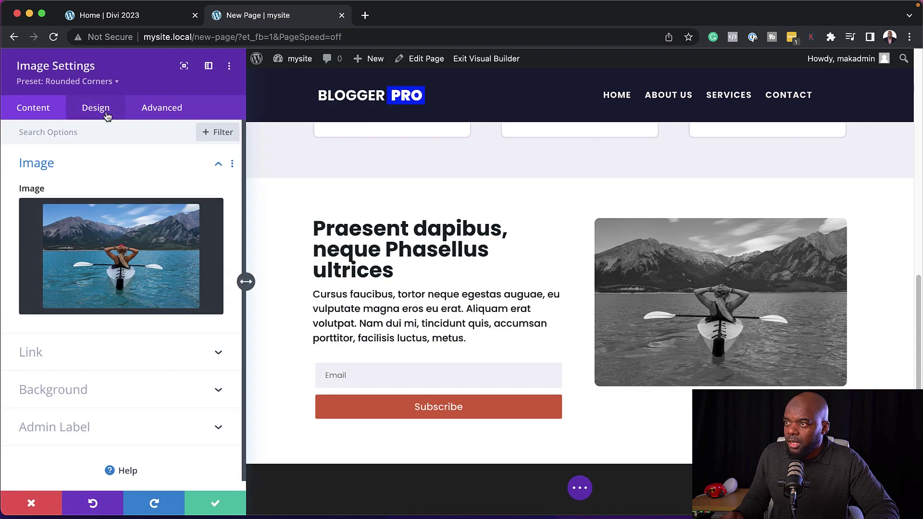
{"action": "left_click", "coordinate": [107, 115]}
{"action": "left_click", "coordinate": [91, 385]}
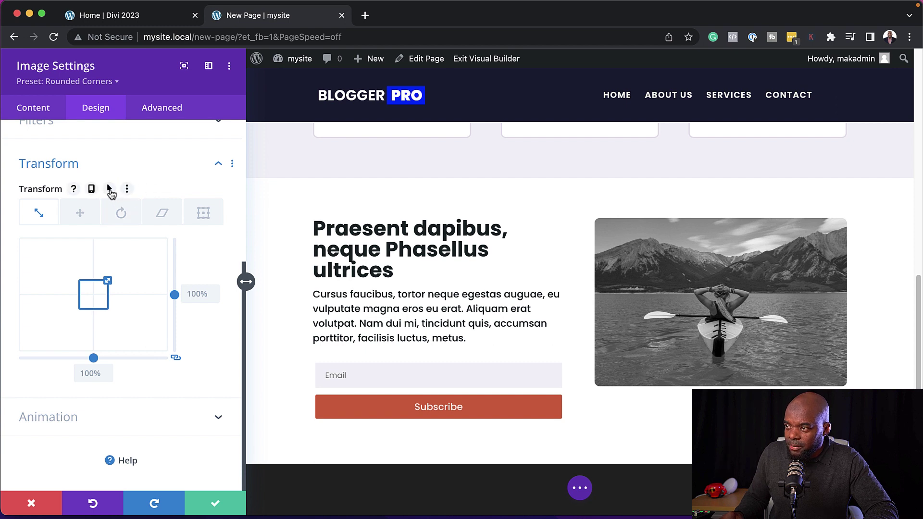
{"action": "left_click", "coordinate": [110, 189]}
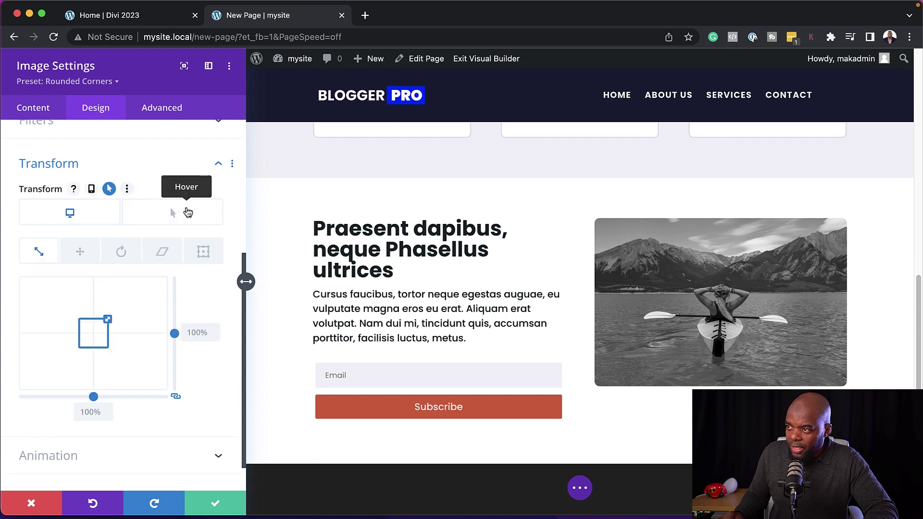
{"action": "left_click", "coordinate": [187, 213]}
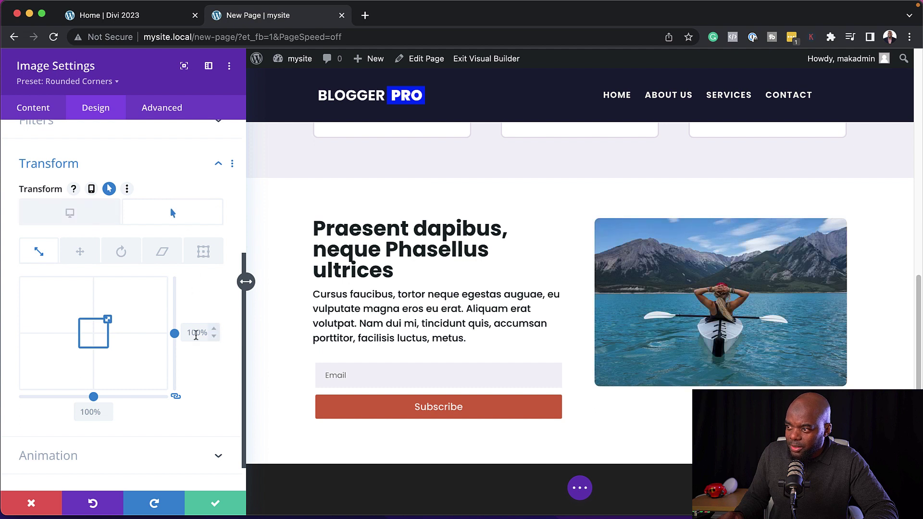
{"action": "double_click", "coordinate": [214, 328]}
{"action": "left_click", "coordinate": [214, 328]}
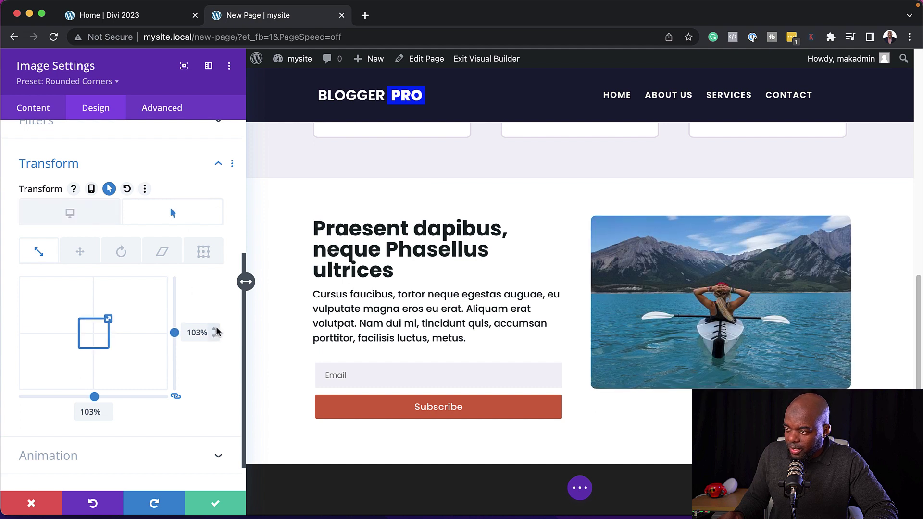
{"action": "left_click", "coordinate": [214, 329]}
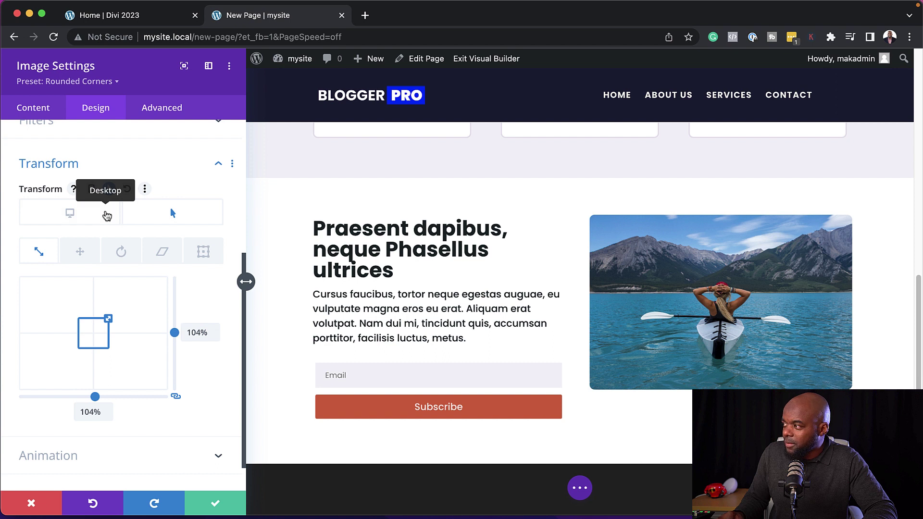
{"action": "left_click", "coordinate": [107, 214]}
{"action": "left_click", "coordinate": [212, 504]}
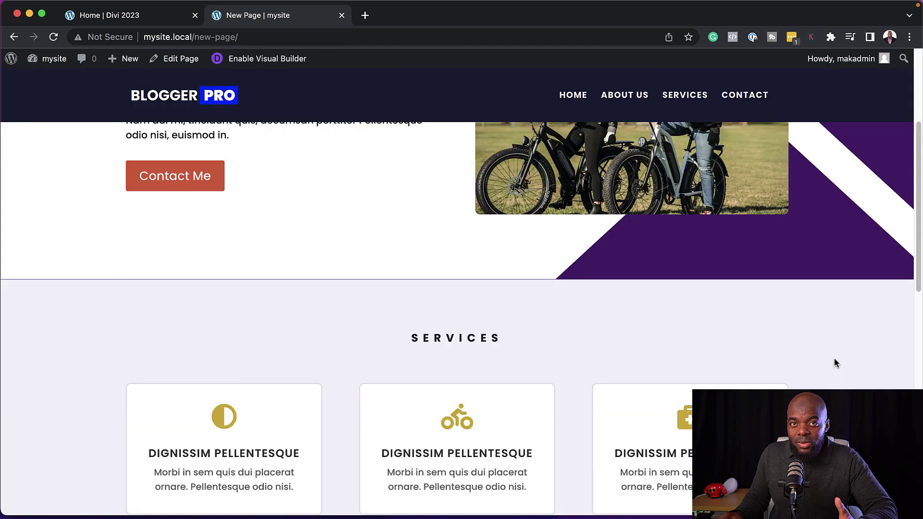
- Scroll the live page to test that the kayak image regains colour and enlarges on hover
{"action": "scroll", "coordinate": [834, 363], "scroll_direction": "down", "scroll_amount": 3}
{"action": "scroll", "coordinate": [834, 363], "scroll_direction": "down", "scroll_amount": 10}
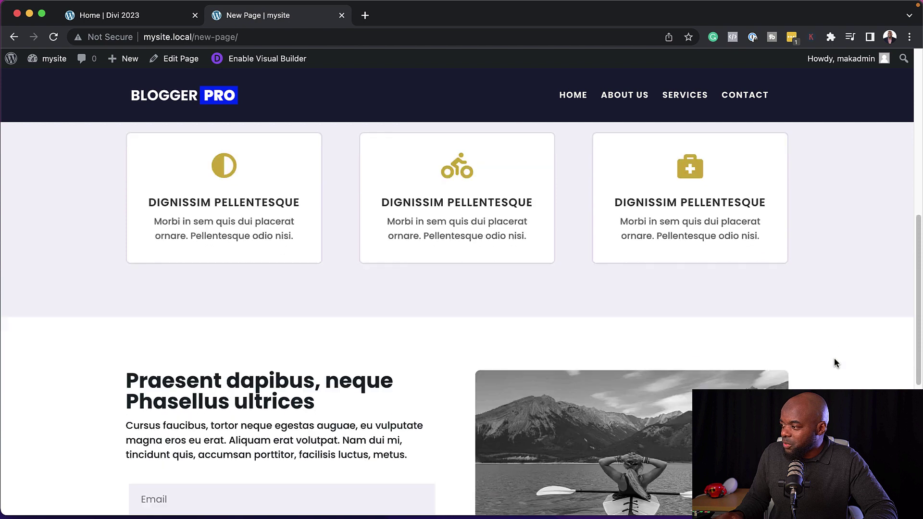
{"action": "scroll", "coordinate": [834, 364], "scroll_direction": "up", "scroll_amount": 10}
{"action": "scroll", "coordinate": [835, 364], "scroll_direction": "down", "scroll_amount": 2}
{"action": "scroll", "coordinate": [835, 358], "scroll_direction": "down", "scroll_amount": 2}
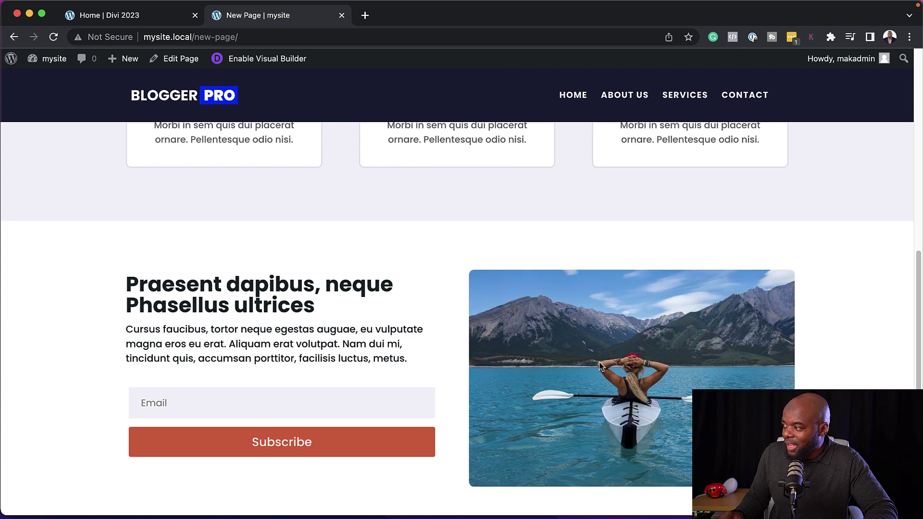
{"action": "scroll", "coordinate": [846, 356], "scroll_direction": "up", "scroll_amount": 5}
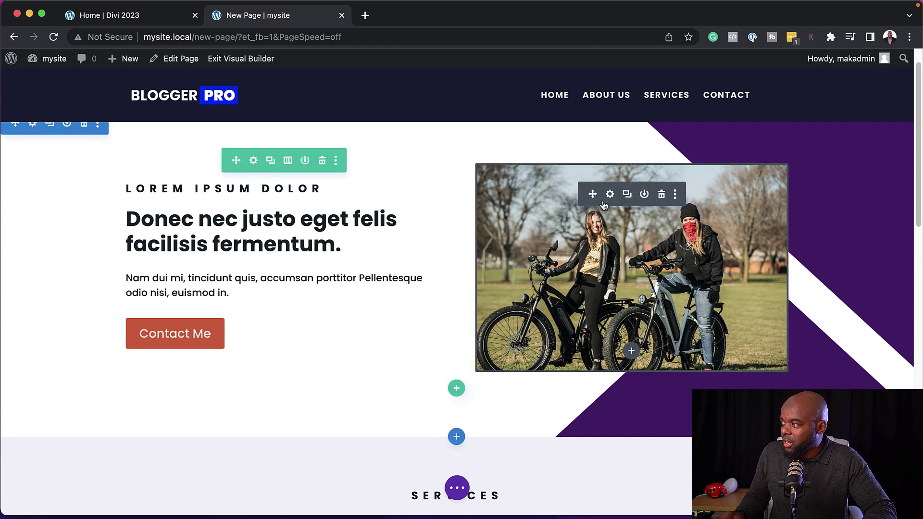
- Set the bikes image's sticky position to Stick to Top, save, and exit the Visual Builder
{"action": "left_click", "coordinate": [609, 194]}
{"action": "left_click", "coordinate": [96, 107]}
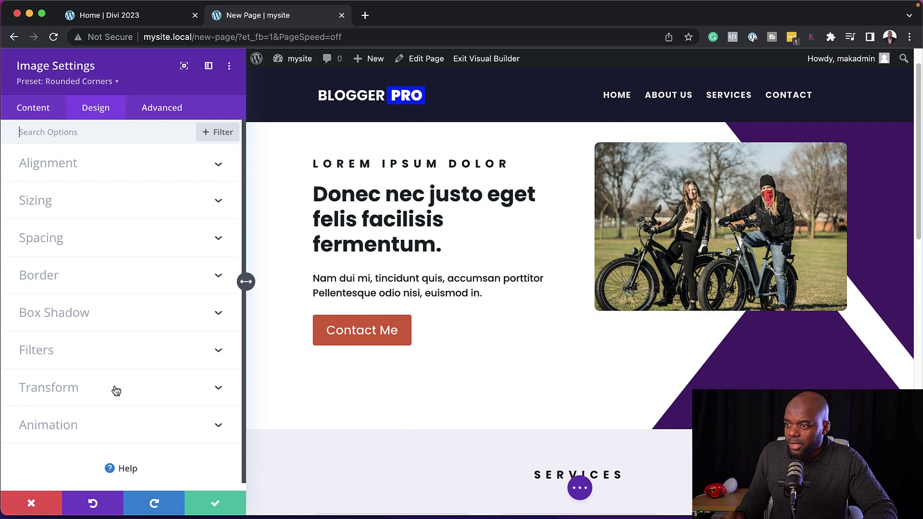
{"action": "left_click", "coordinate": [75, 418]}
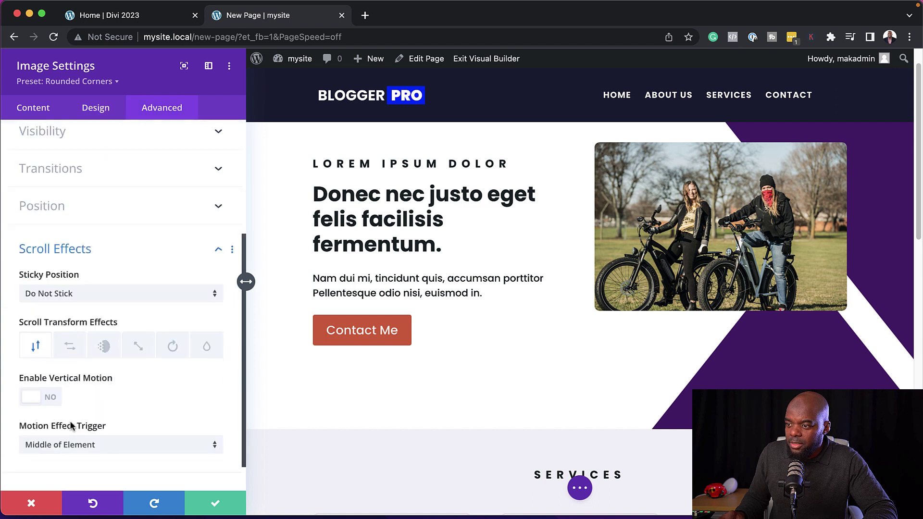
{"action": "left_click", "coordinate": [81, 259]}
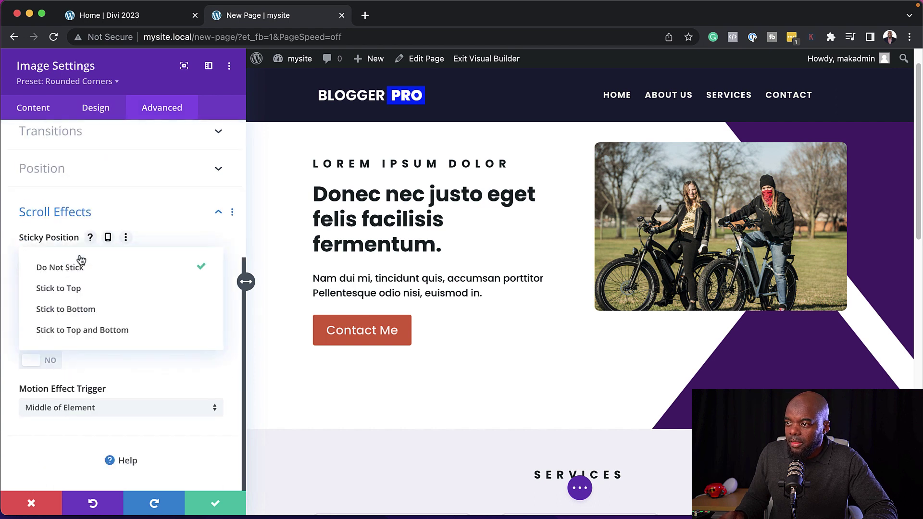
{"action": "left_click", "coordinate": [113, 294]}
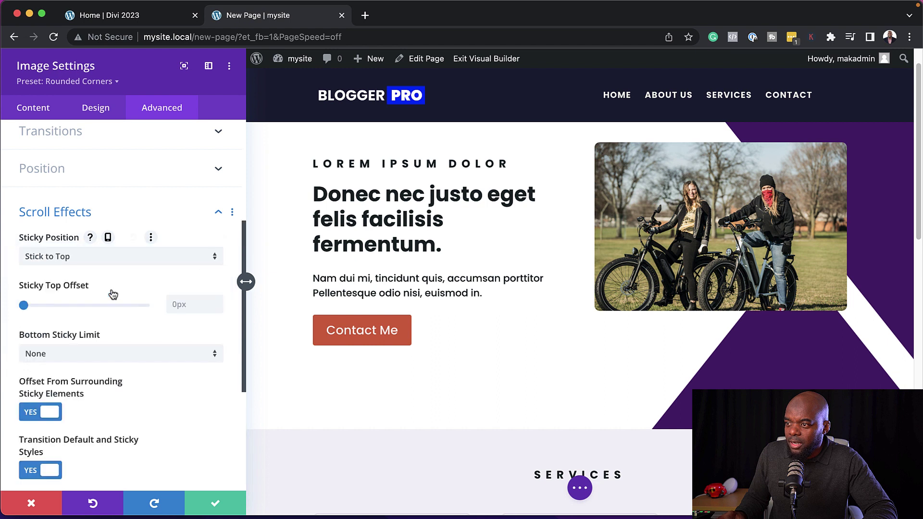
{"action": "left_click", "coordinate": [219, 502]}
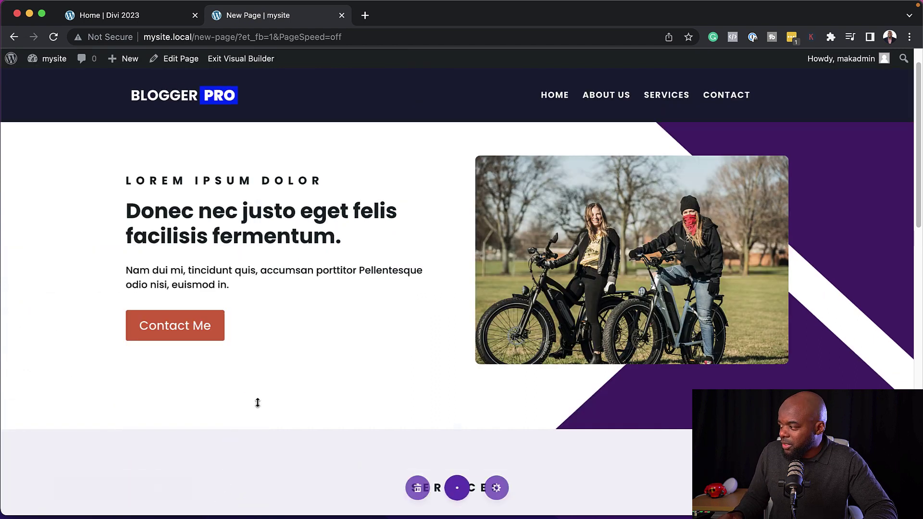
{"action": "left_click", "coordinate": [235, 60]}
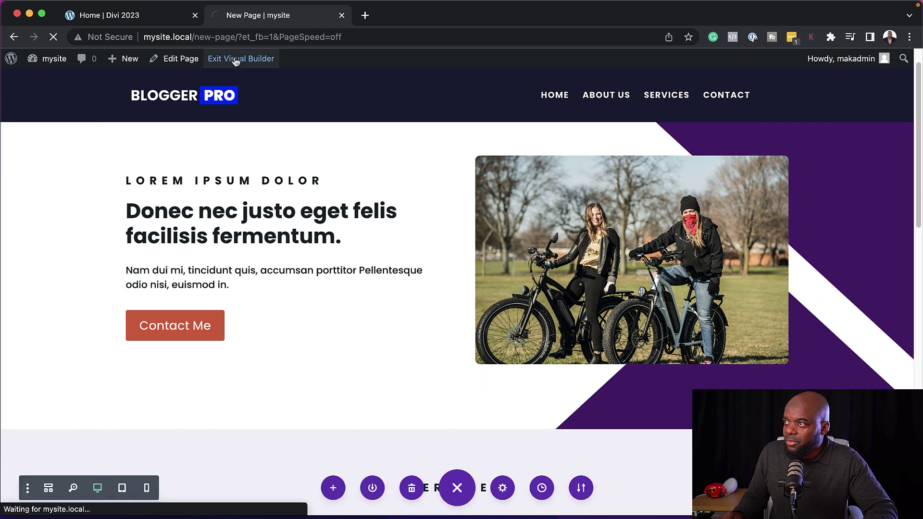
{"action": "scroll", "coordinate": [292, 305], "scroll_direction": "down", "scroll_amount": 10}
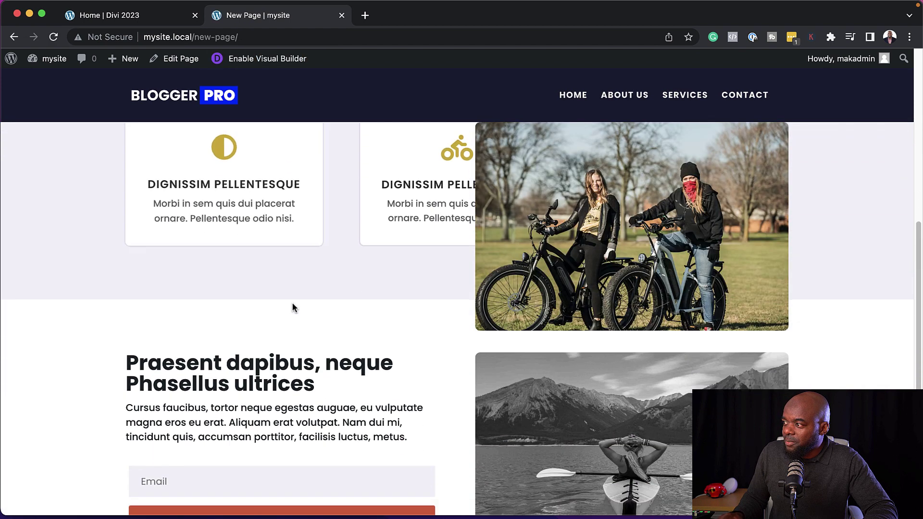
{"action": "scroll", "coordinate": [293, 306], "scroll_direction": "down", "scroll_amount": 5}
{"action": "scroll", "coordinate": [294, 308], "scroll_direction": "up", "scroll_amount": 15}
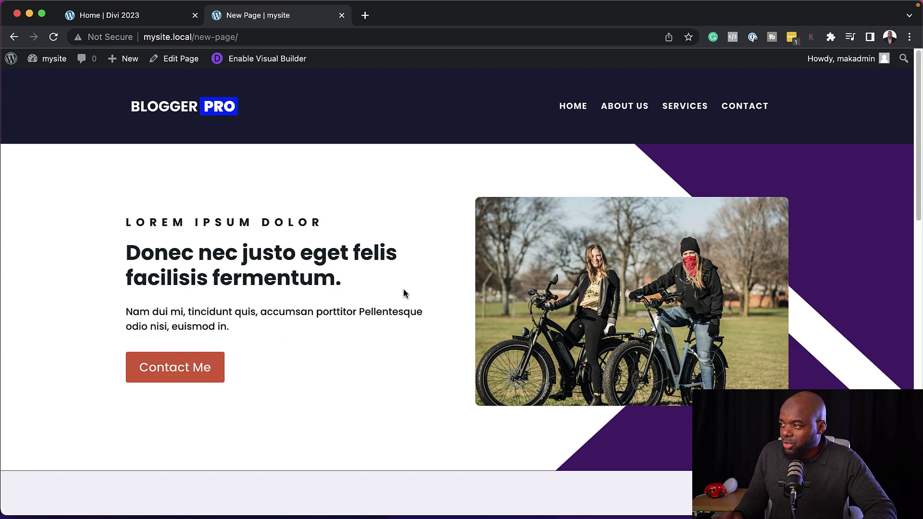
{"action": "mouse_move", "coordinate": [529, 228]}
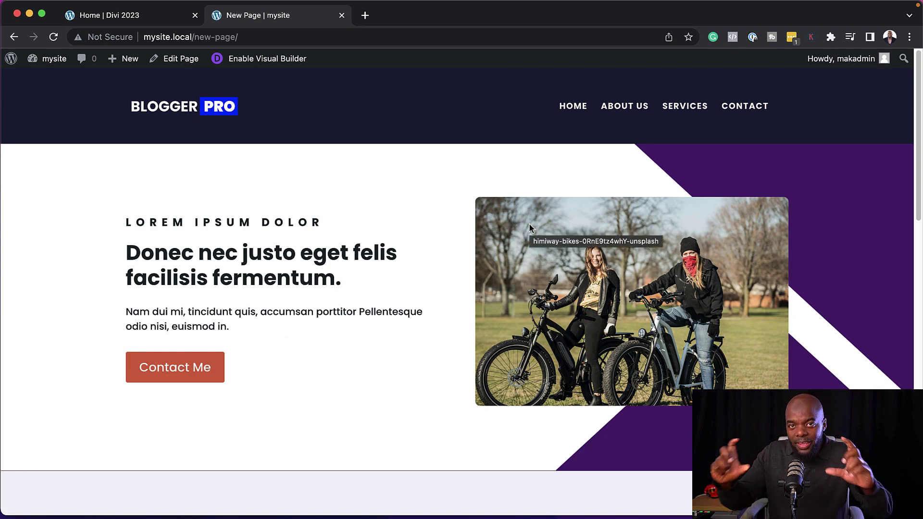
{"action": "scroll", "coordinate": [418, 297], "scroll_direction": "down", "scroll_amount": 7}
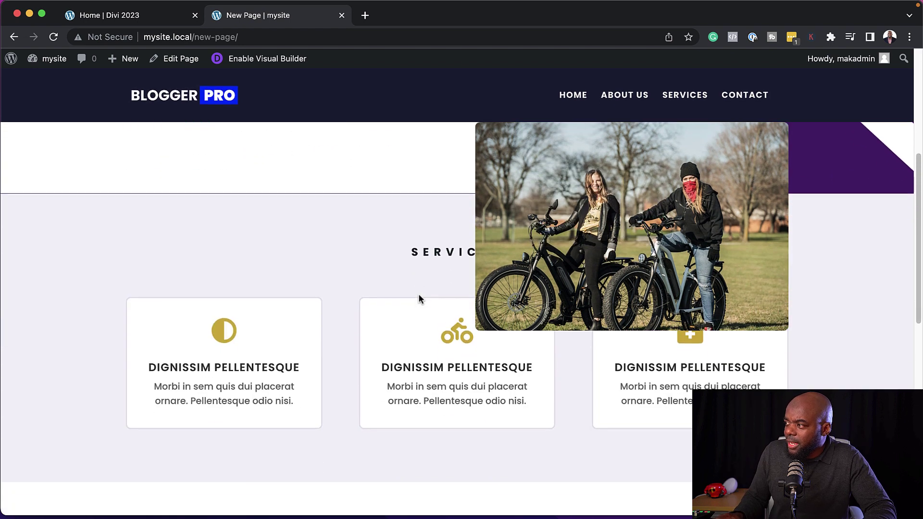
{"action": "scroll", "coordinate": [418, 299], "scroll_direction": "down", "scroll_amount": 5}
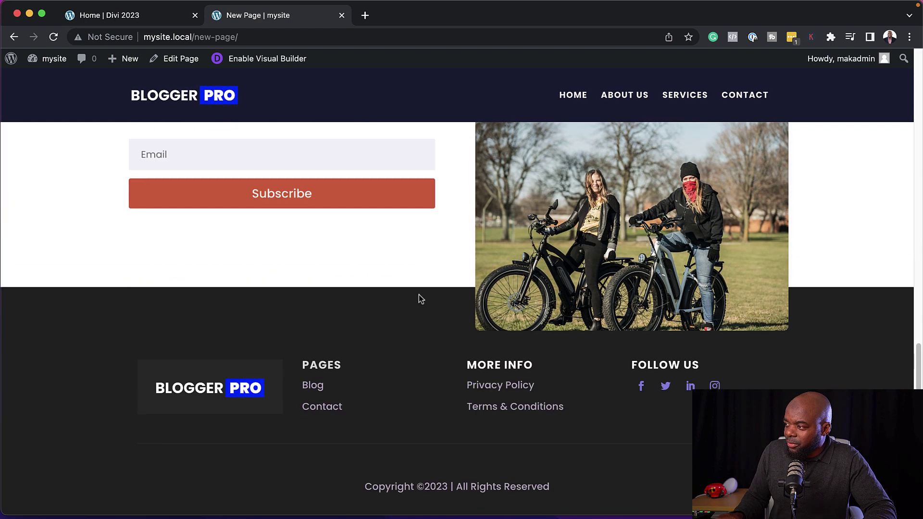
{"action": "scroll", "coordinate": [419, 298], "scroll_direction": "up", "scroll_amount": 15}
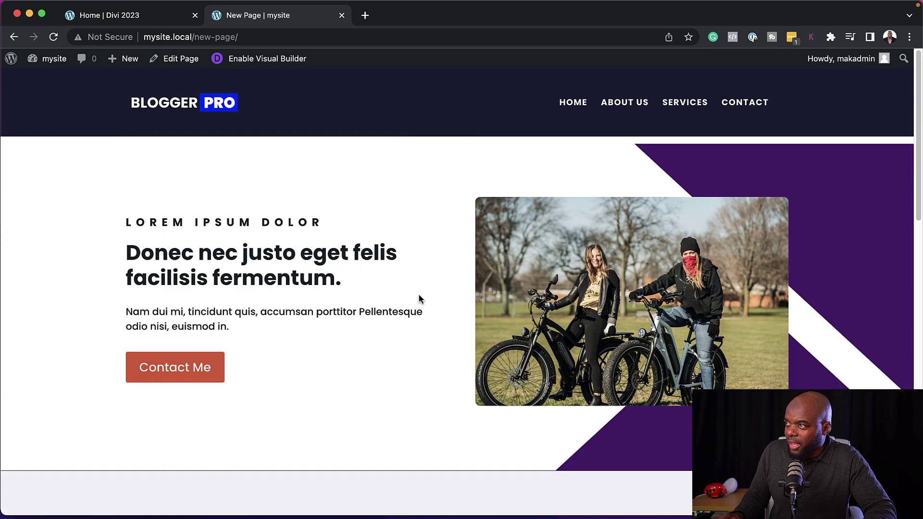
- Back in the Visual Builder, set the bikes image's Bottom Sticky Limit to Section and save
{"action": "left_click", "coordinate": [264, 59]}
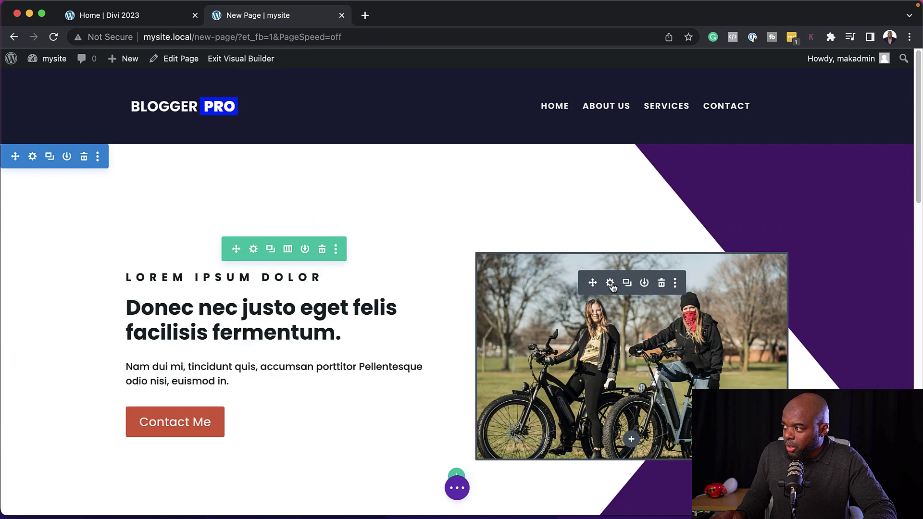
{"action": "left_click", "coordinate": [610, 284]}
{"action": "left_click", "coordinate": [169, 109]}
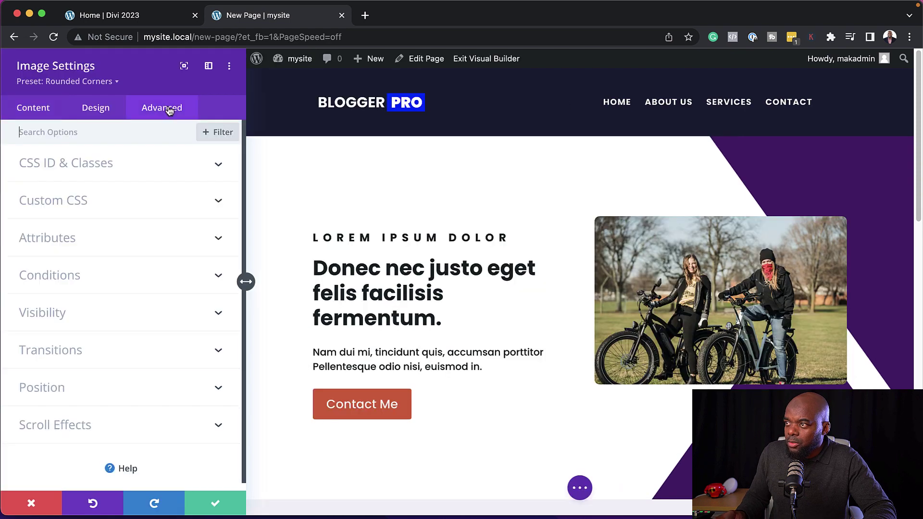
{"action": "left_click", "coordinate": [56, 425]}
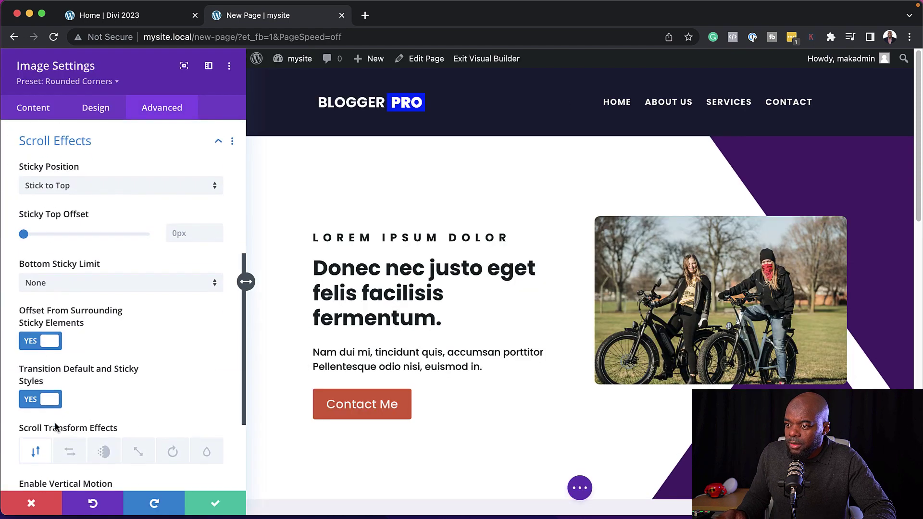
{"action": "left_click", "coordinate": [79, 282]}
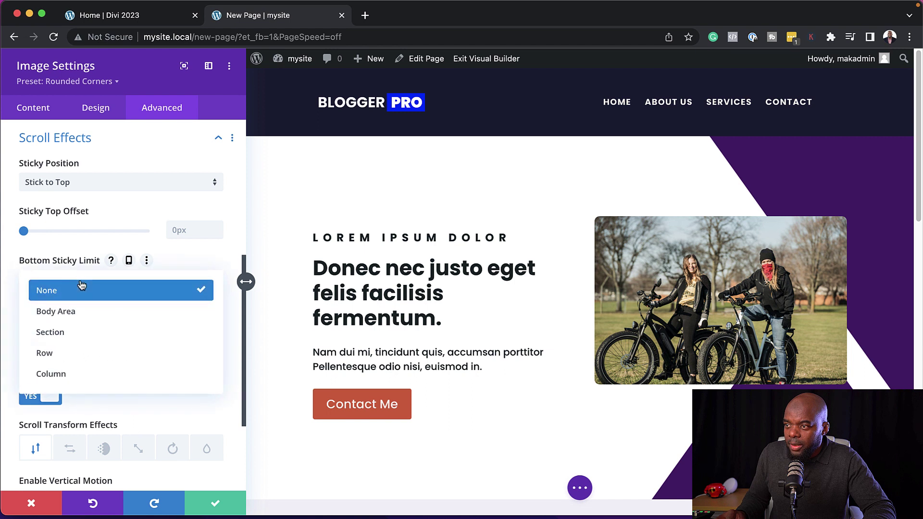
{"action": "left_click", "coordinate": [90, 335]}
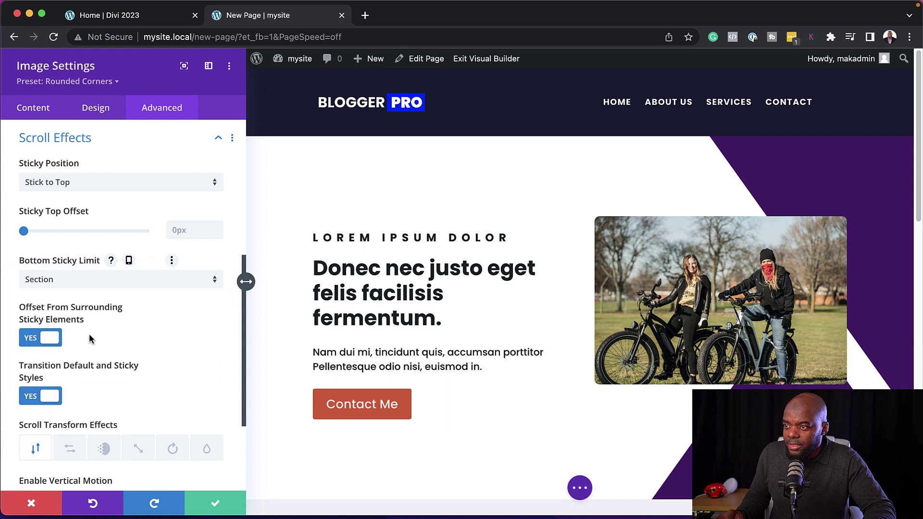
{"action": "left_click", "coordinate": [221, 507]}
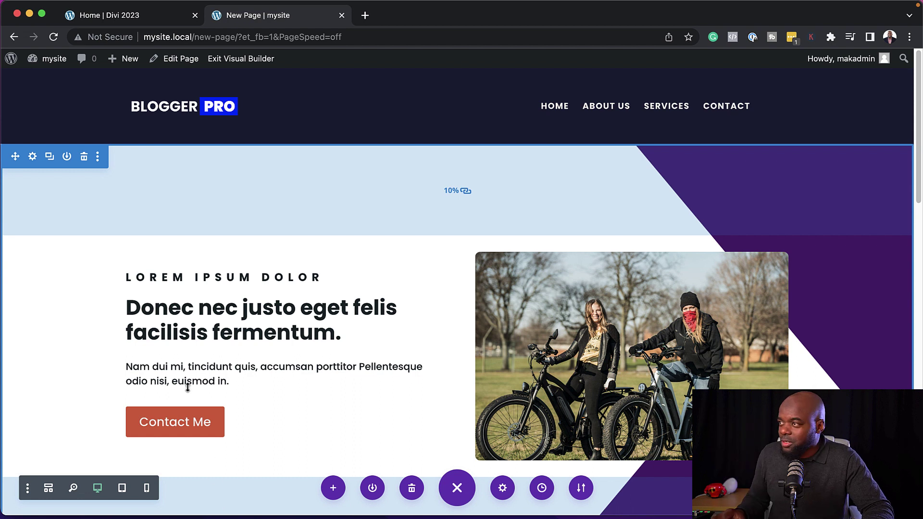
{"action": "left_click", "coordinate": [240, 58]}
{"action": "scroll", "coordinate": [376, 269], "scroll_direction": "down", "scroll_amount": 5}
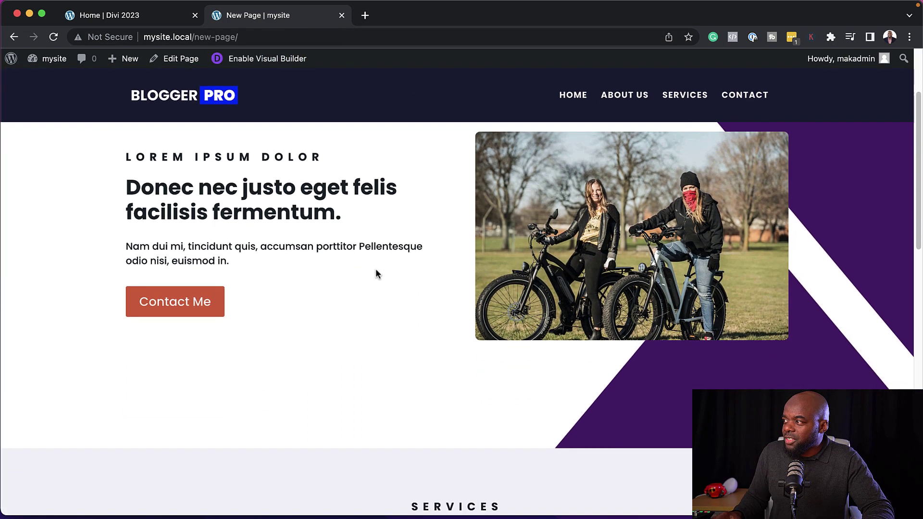
{"action": "scroll", "coordinate": [376, 273], "scroll_direction": "down", "scroll_amount": 10}
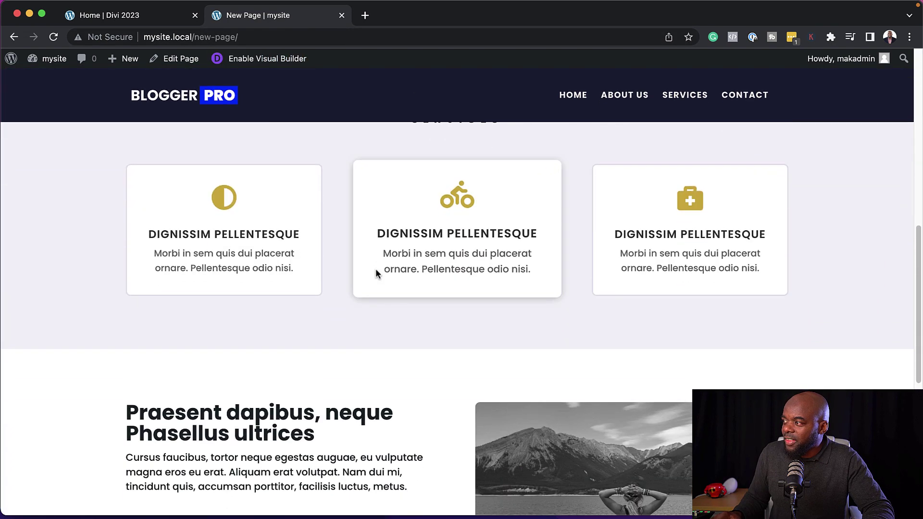
{"action": "scroll", "coordinate": [376, 269], "scroll_direction": "down", "scroll_amount": 3}
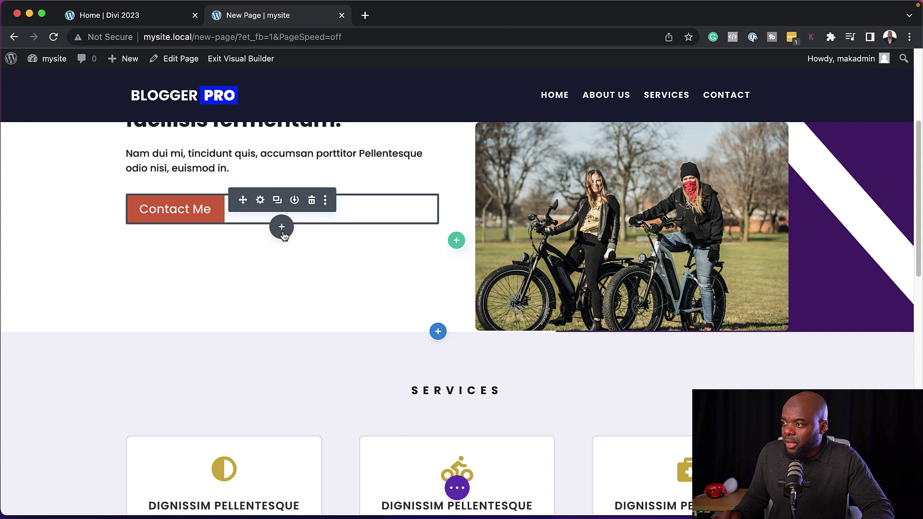
- Duplicate the Contact Me button and give the copy a #057ae8 blue background and border
{"action": "left_click", "coordinate": [279, 201]}
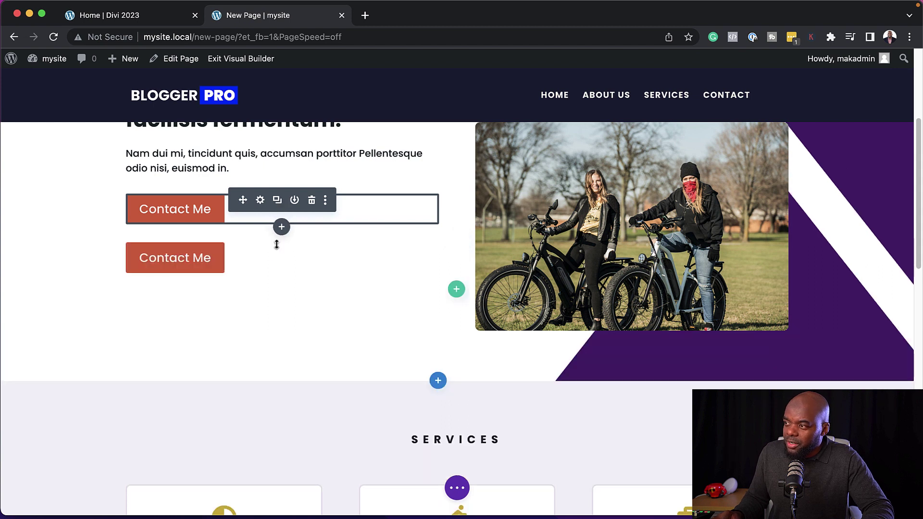
{"action": "left_click", "coordinate": [261, 249]}
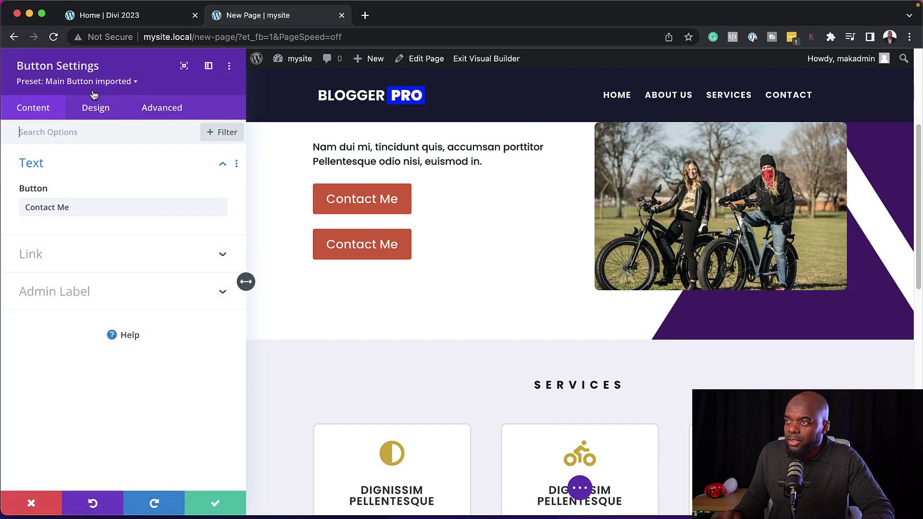
{"action": "left_click", "coordinate": [96, 107]}
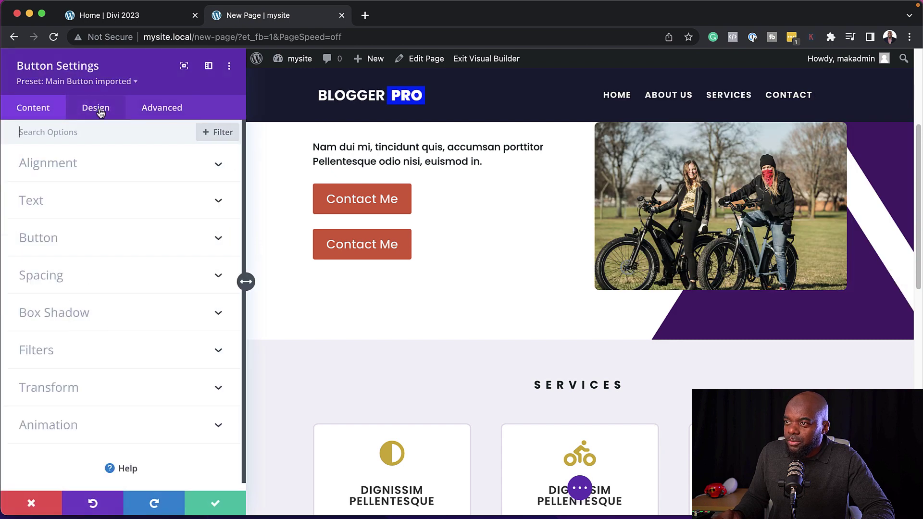
{"action": "left_click", "coordinate": [70, 239]}
{"action": "scroll", "coordinate": [125, 381], "scroll_direction": "down", "scroll_amount": 3}
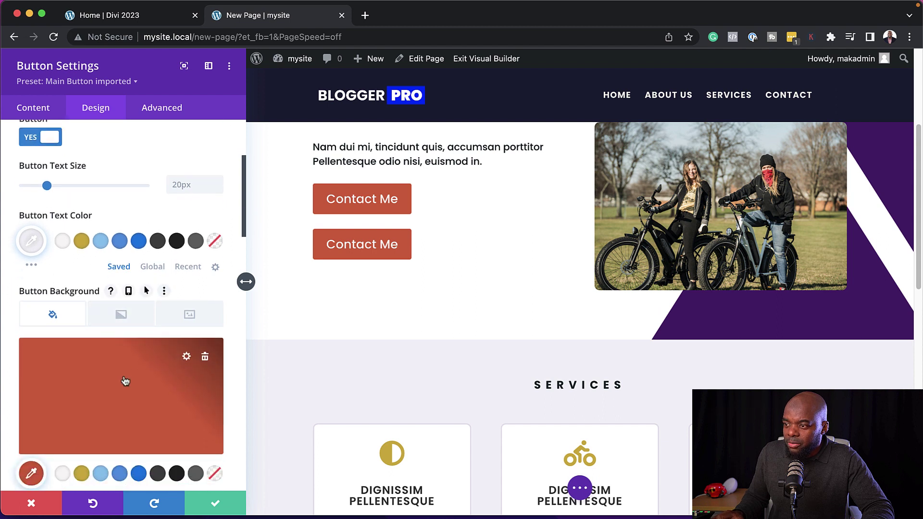
{"action": "scroll", "coordinate": [124, 380], "scroll_direction": "down", "scroll_amount": 2}
{"action": "left_click", "coordinate": [139, 420]}
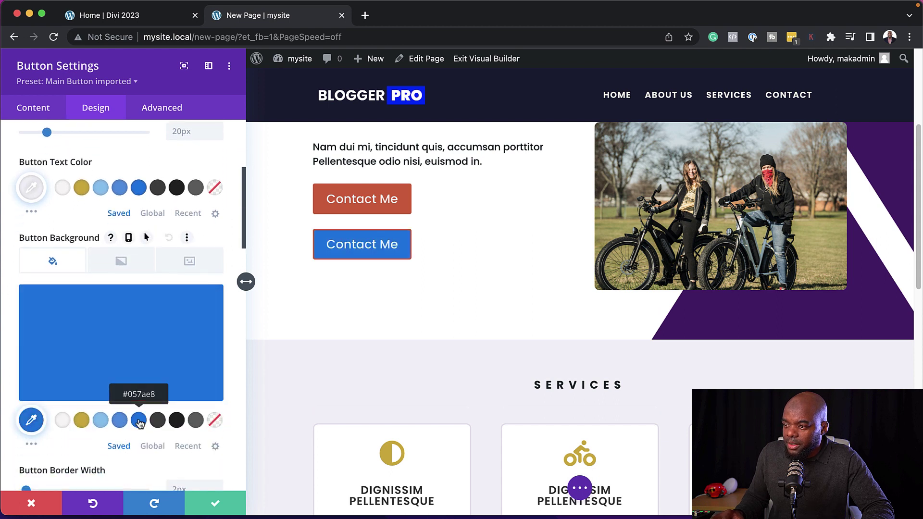
{"action": "scroll", "coordinate": [139, 424], "scroll_direction": "down", "scroll_amount": 3}
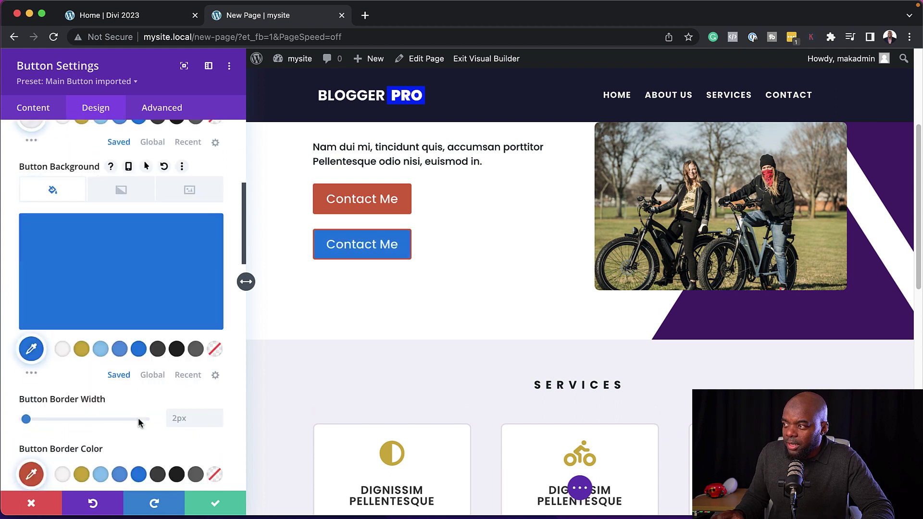
{"action": "left_click", "coordinate": [138, 475]}
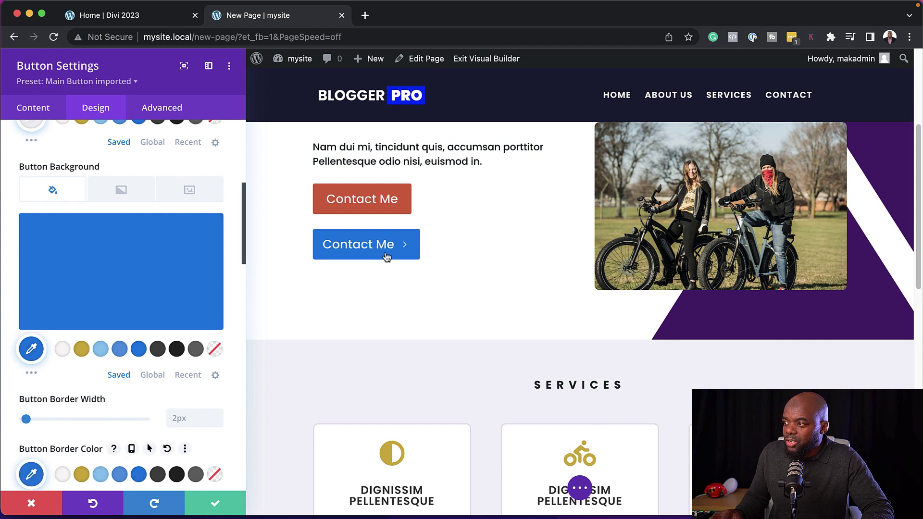
{"action": "scroll", "coordinate": [144, 250], "scroll_direction": "up", "scroll_amount": 9}
{"action": "scroll", "coordinate": [134, 259], "scroll_direction": "up", "scroll_amount": 3}
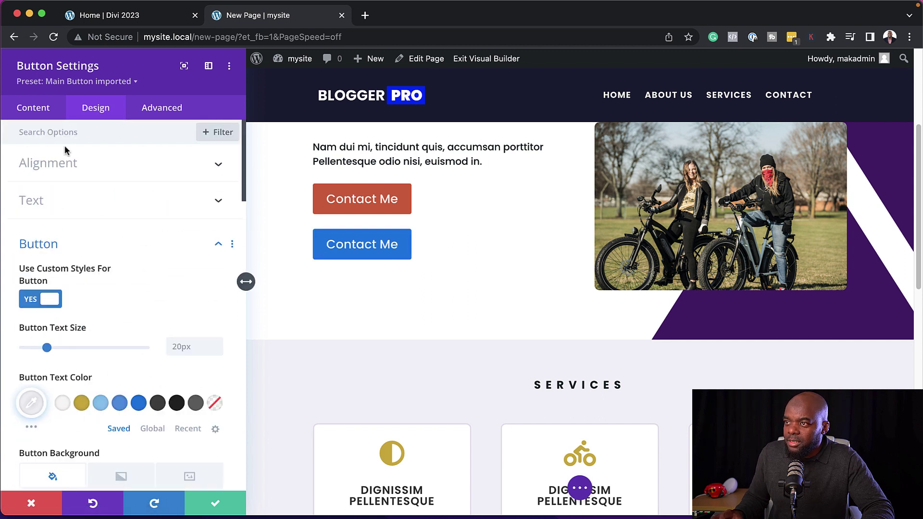
- Update the Main Button imported preset with the button's current blue styles
{"action": "left_click", "coordinate": [117, 83]}
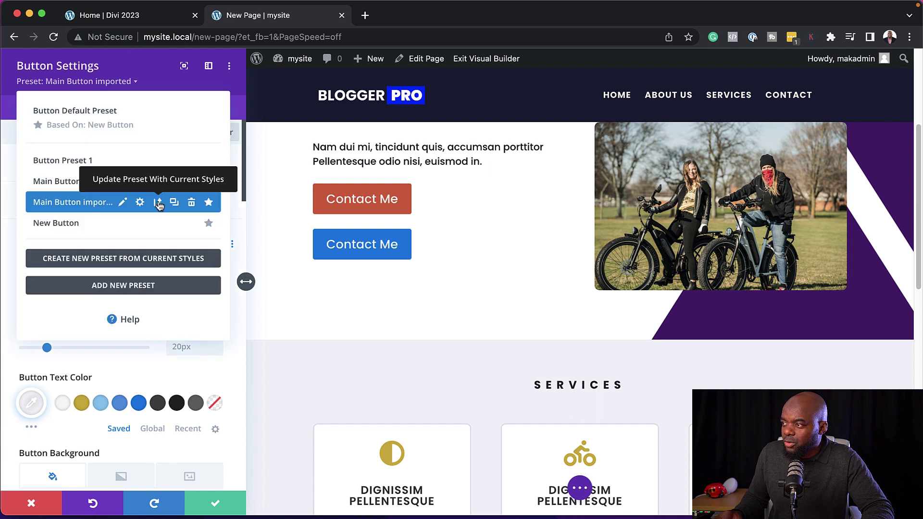
{"action": "left_click", "coordinate": [159, 203]}
{"action": "left_click", "coordinate": [175, 502]}
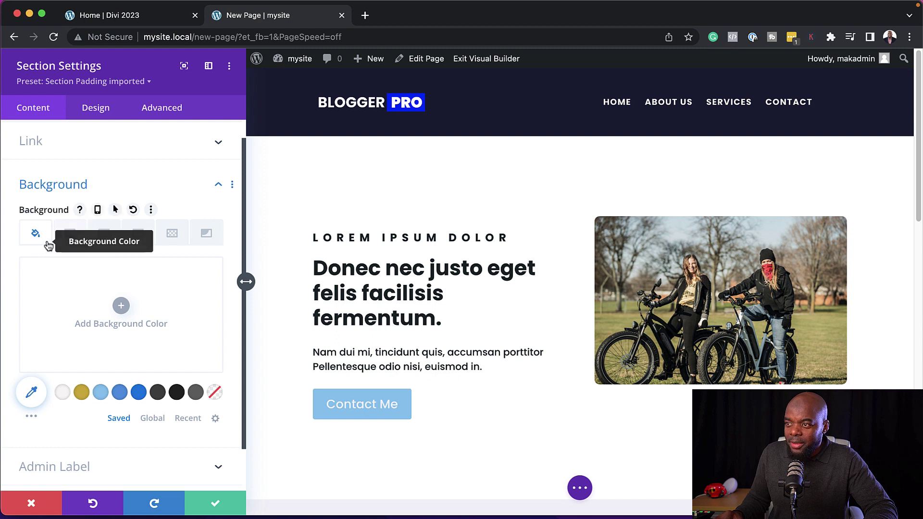
- Fill the hero section background with gold and apply a Honeycomb background mask
{"action": "left_click", "coordinate": [82, 392]}
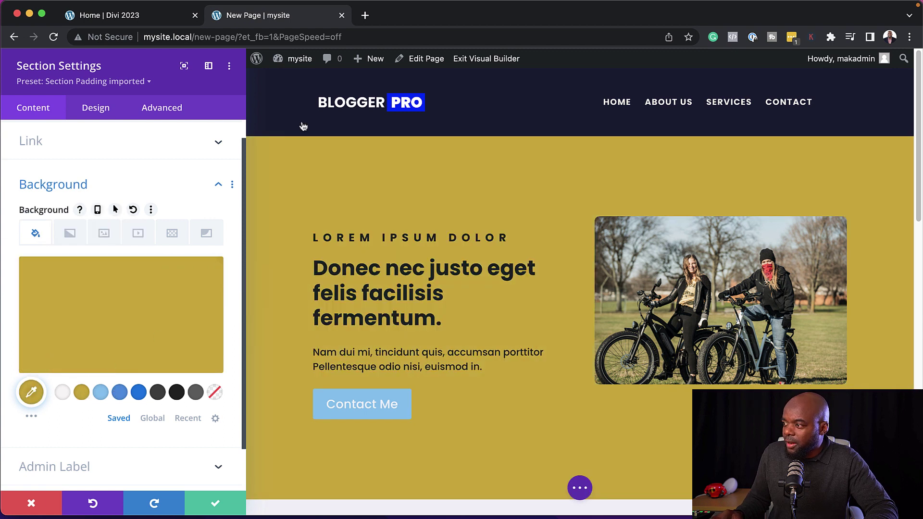
{"action": "left_click", "coordinate": [206, 233]}
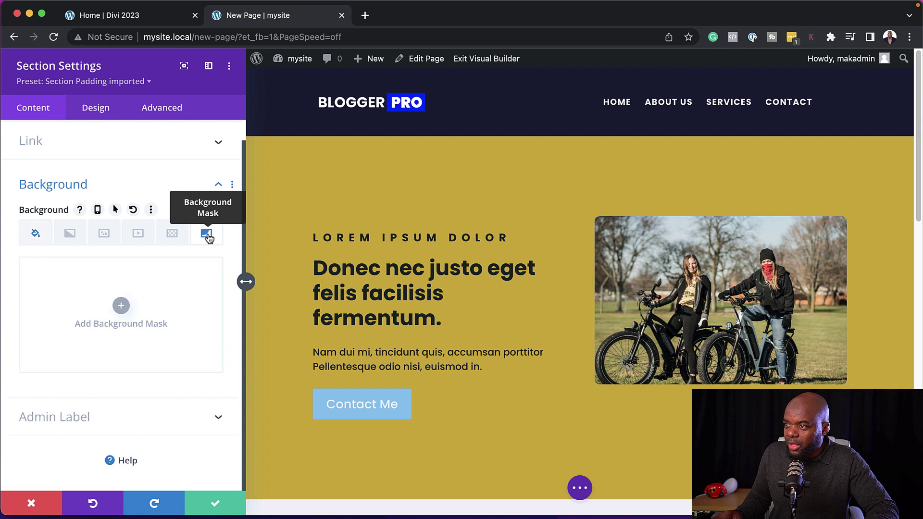
{"action": "left_click", "coordinate": [121, 306]}
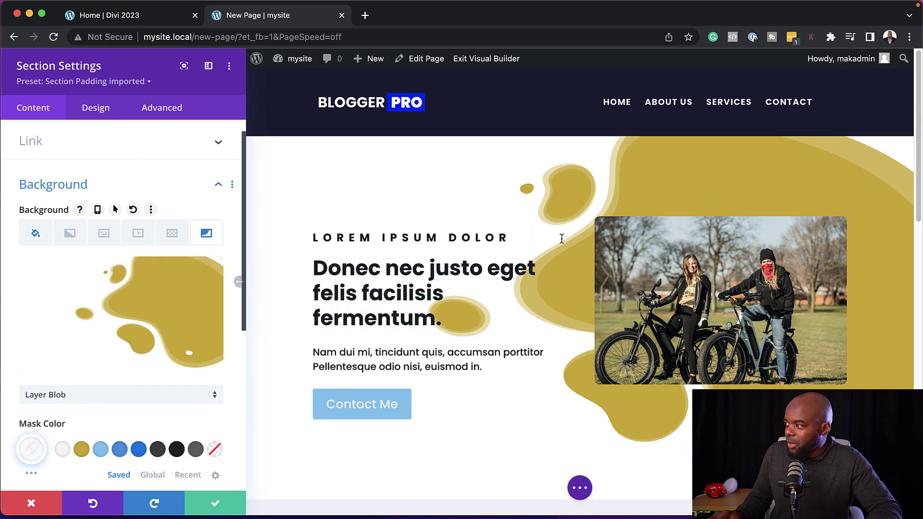
{"action": "left_click", "coordinate": [131, 402]}
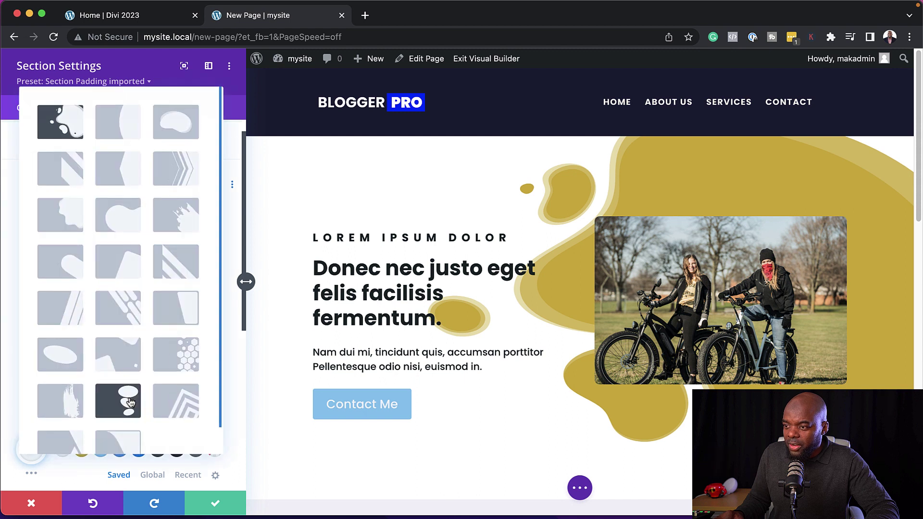
{"action": "left_click", "coordinate": [119, 351]}
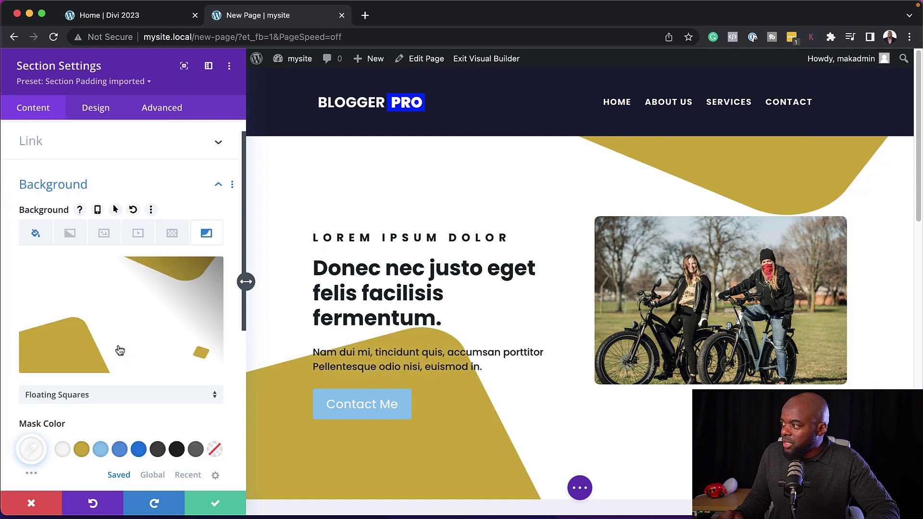
{"action": "left_click", "coordinate": [134, 395]}
{"action": "left_click", "coordinate": [187, 406]}
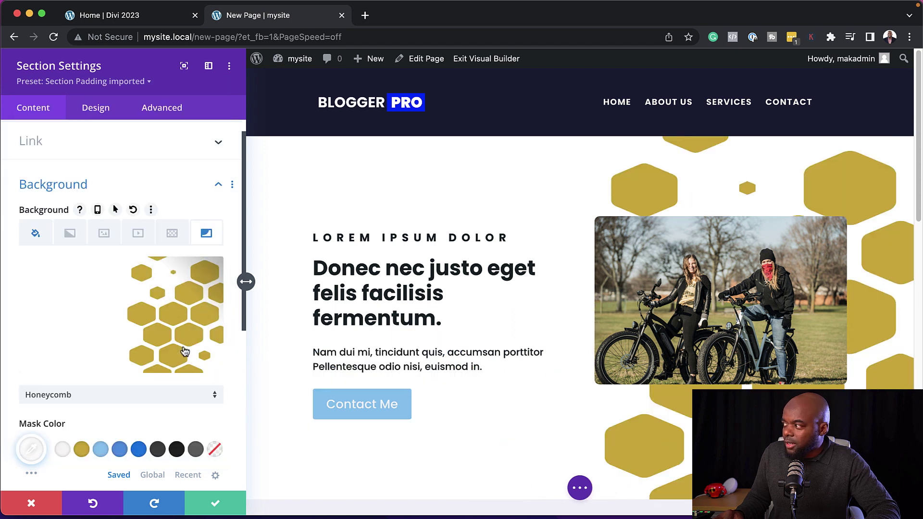
- Add a section background gradient from a gold start stop to a blue end stop at 90 degrees
{"action": "left_click", "coordinate": [70, 236]}
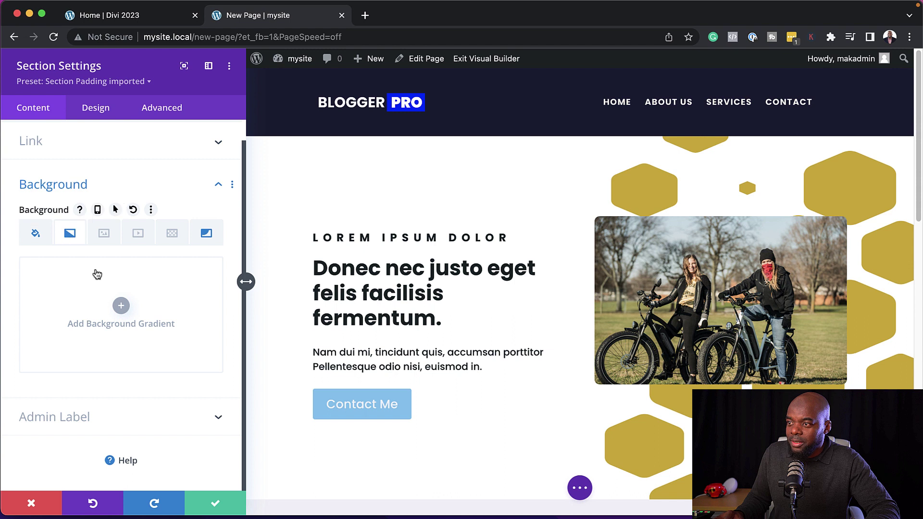
{"action": "left_click", "coordinate": [122, 307]}
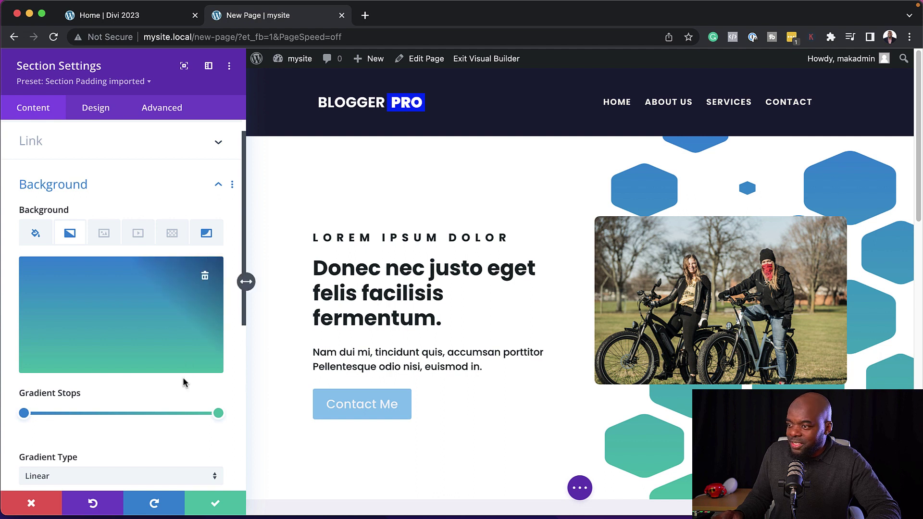
{"action": "scroll", "coordinate": [144, 412], "scroll_direction": "down", "scroll_amount": 1}
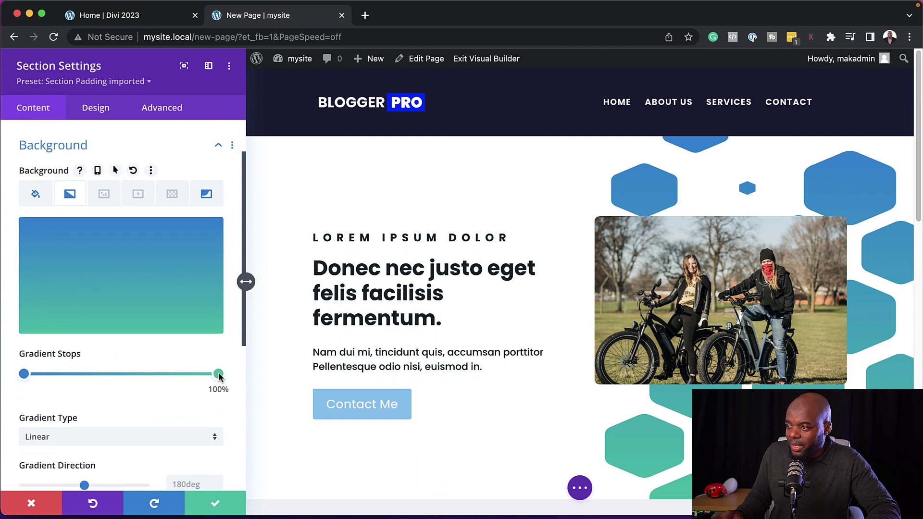
{"action": "left_click", "coordinate": [218, 374]}
{"action": "left_click", "coordinate": [138, 353]}
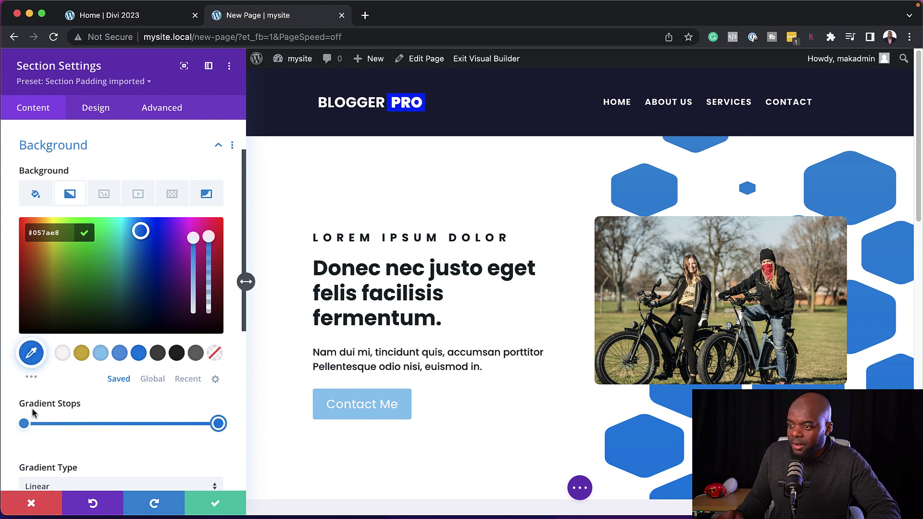
{"action": "left_click", "coordinate": [23, 425]}
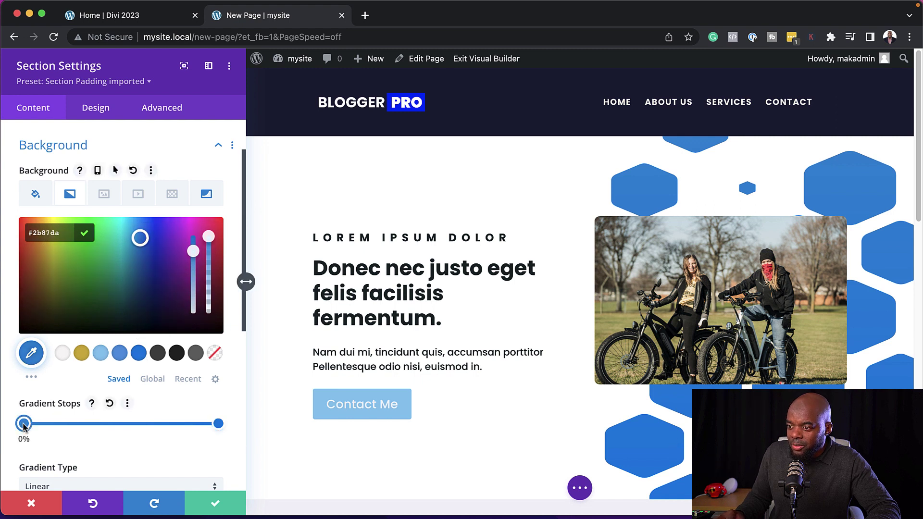
{"action": "left_click", "coordinate": [81, 353]}
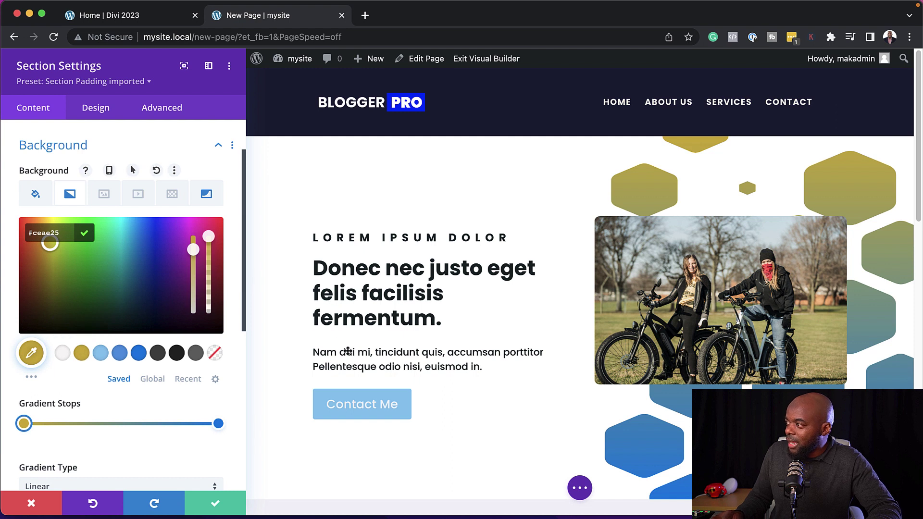
{"action": "scroll", "coordinate": [186, 450], "scroll_direction": "down", "scroll_amount": 3}
{"action": "scroll", "coordinate": [187, 450], "scroll_direction": "down", "scroll_amount": 1}
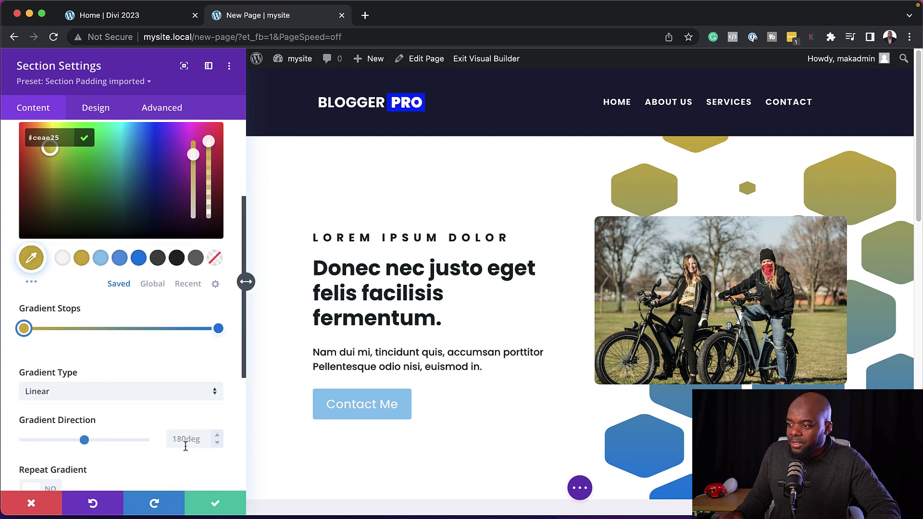
{"action": "left_click", "coordinate": [187, 446]}
{"action": "type", "text": "90"}
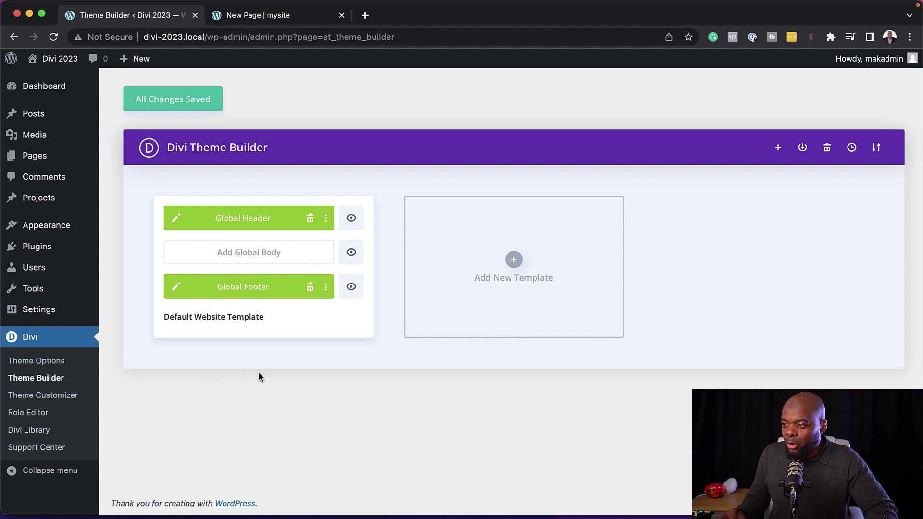
- Export all Theme Builder templates to a file named 'H and F' and close the dialog
{"action": "mouse_move", "coordinate": [209, 278]}
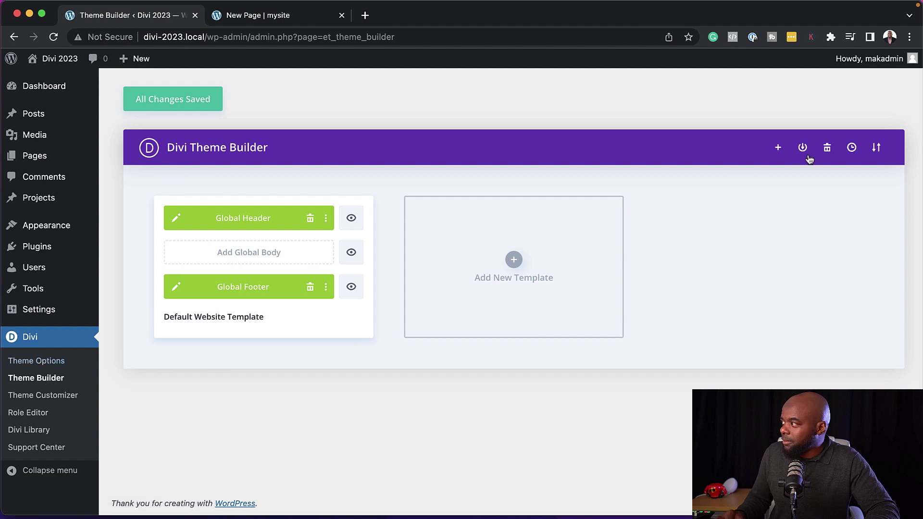
{"action": "left_click", "coordinate": [875, 148]}
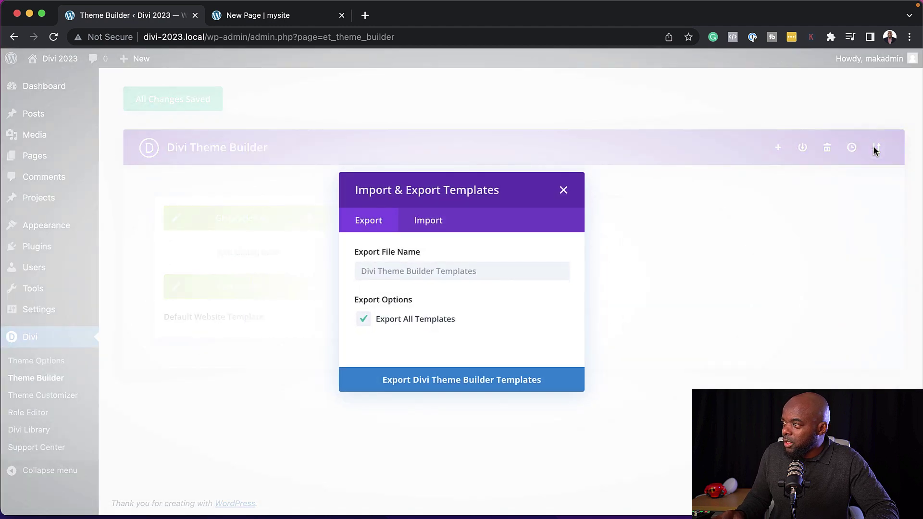
{"action": "left_click", "coordinate": [363, 320]}
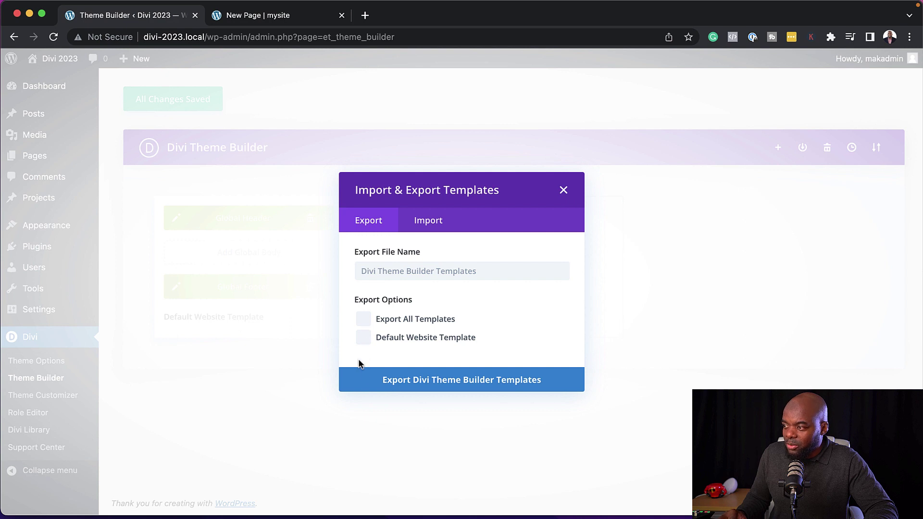
{"action": "left_click", "coordinate": [364, 320]}
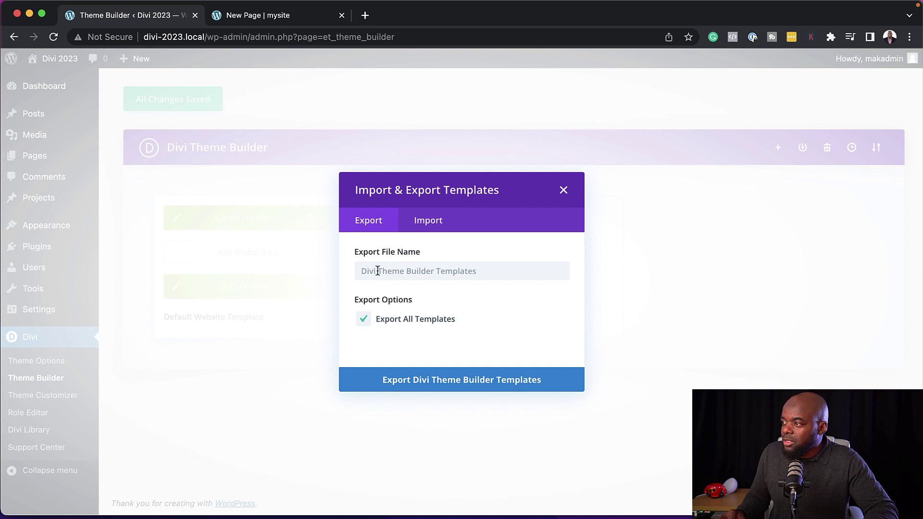
{"action": "left_click", "coordinate": [404, 267]}
{"action": "type", "text": "H"}
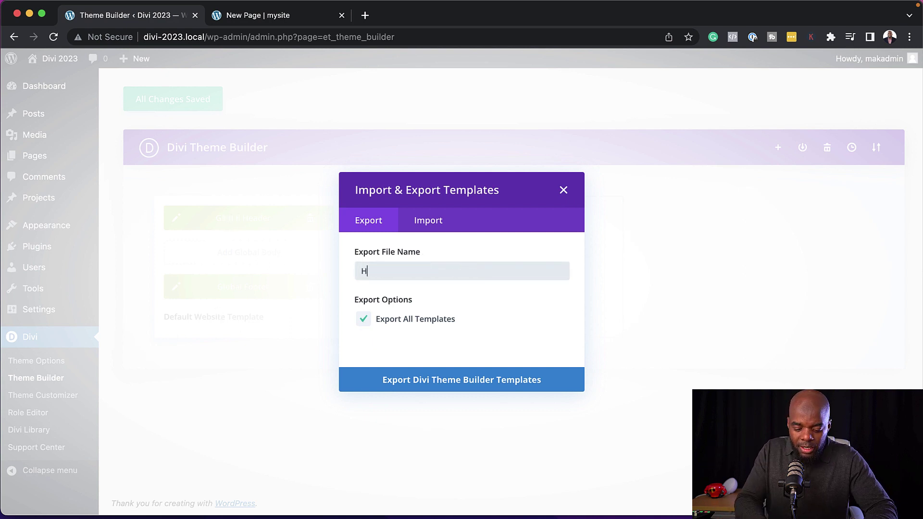
{"action": "type", "text": " and F"}
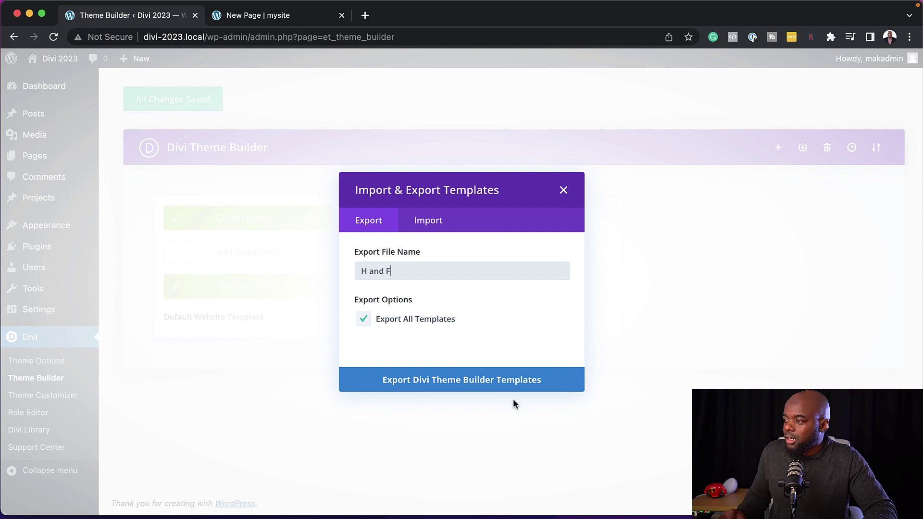
{"action": "left_click", "coordinate": [489, 379]}
{"action": "left_click", "coordinate": [563, 172]}
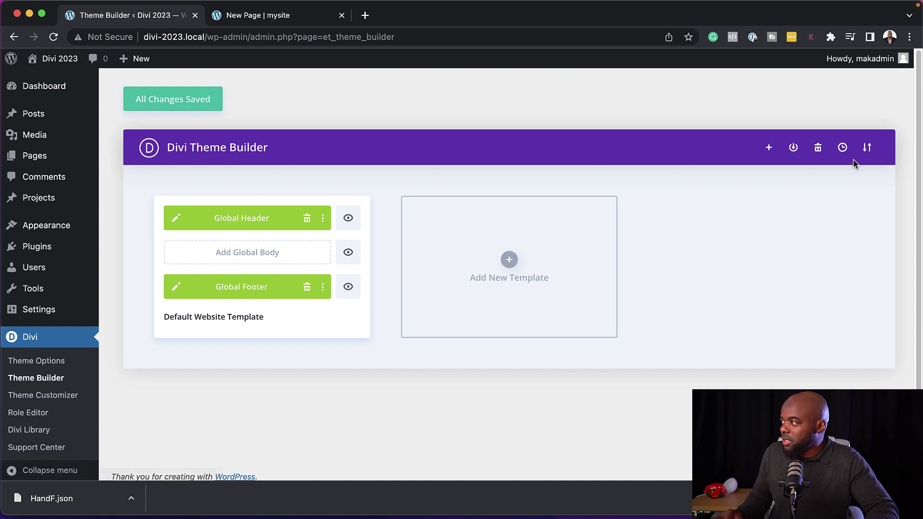
- Load HandF.json for import with Import Presets and Download Backup checked, then close without importing
{"action": "left_click", "coordinate": [868, 148]}
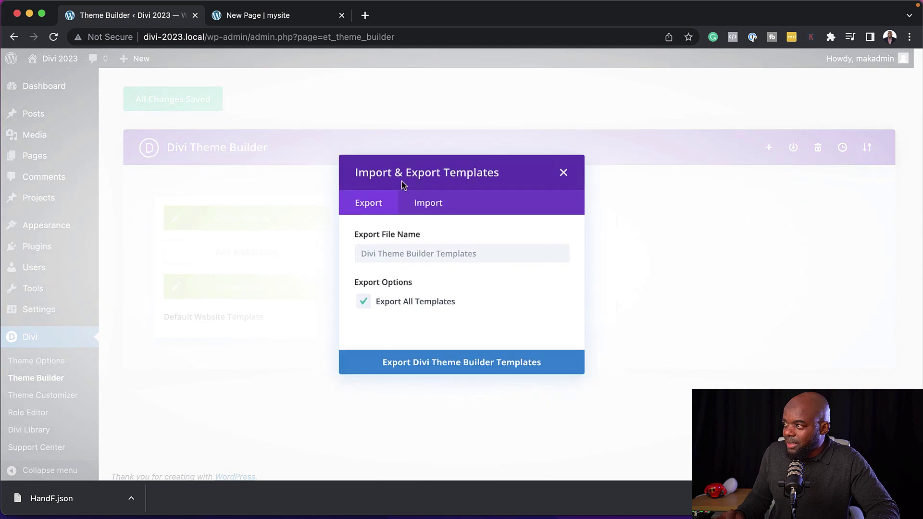
{"action": "left_click", "coordinate": [439, 206]}
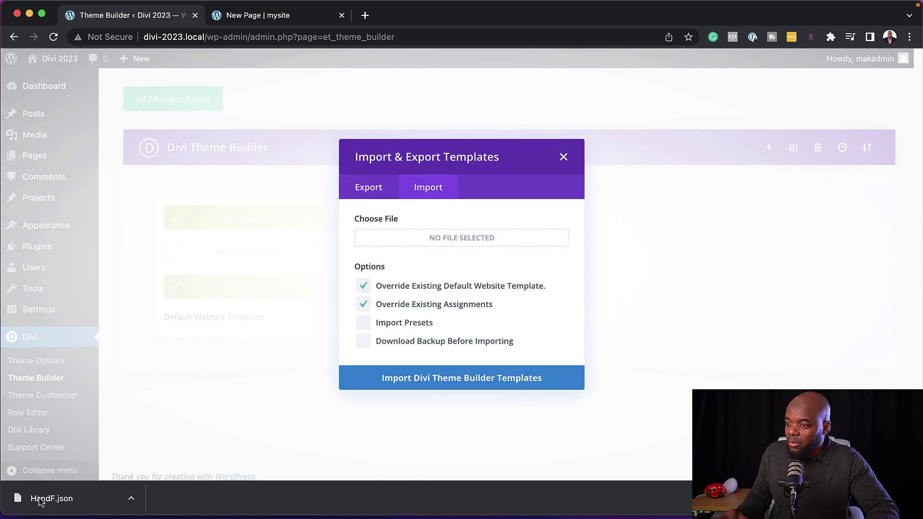
{"action": "left_click_drag", "start_coordinate": [43, 499], "coordinate": [512, 239]}
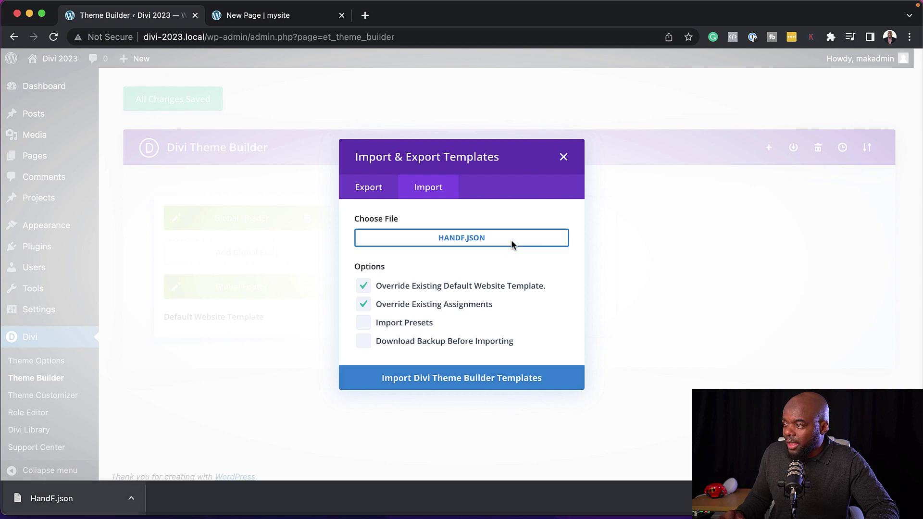
{"action": "left_click", "coordinate": [365, 325]}
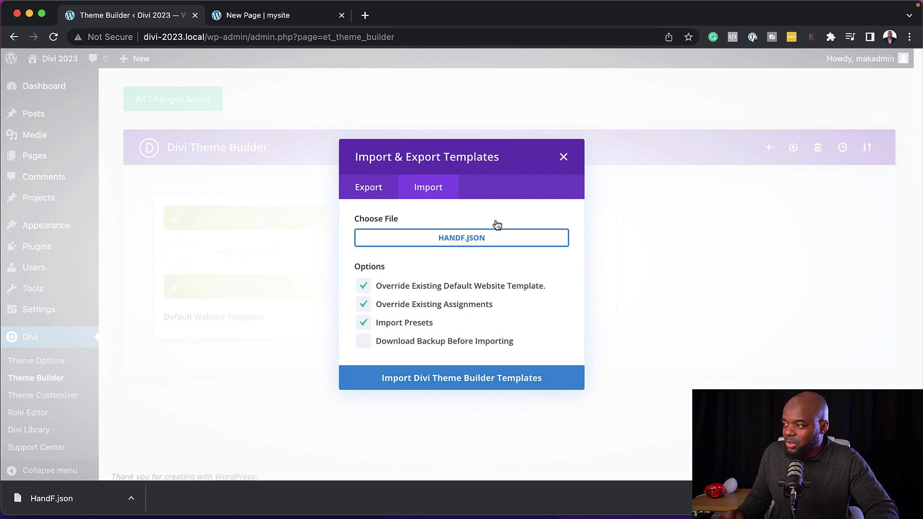
{"action": "left_click", "coordinate": [363, 346]}
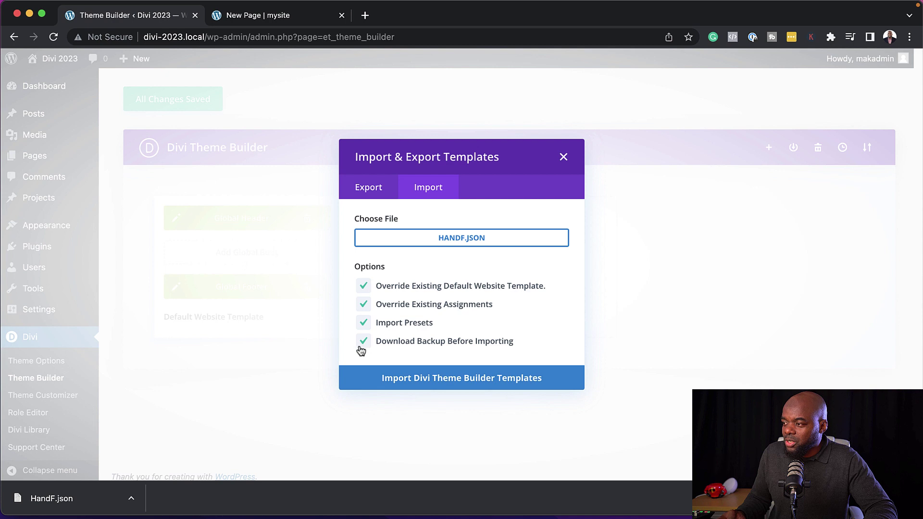
{"action": "left_click", "coordinate": [563, 157]}
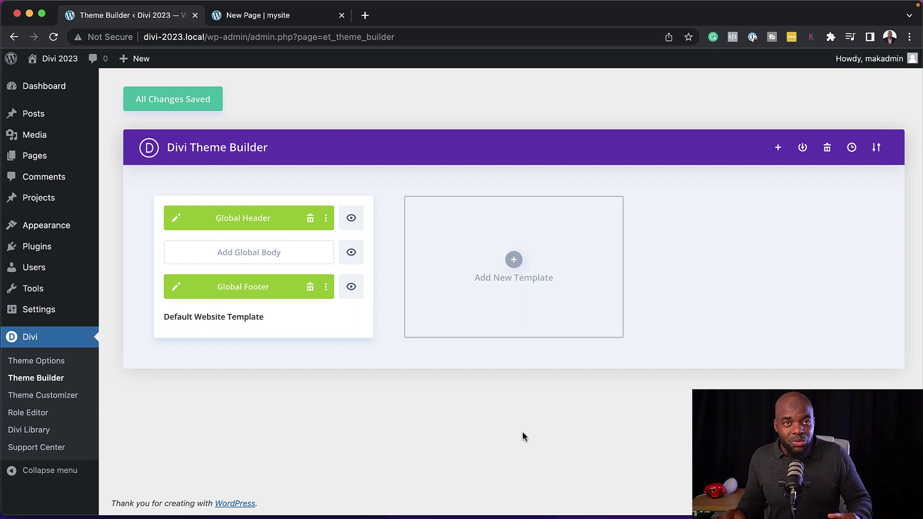
- Go to Divi Theme Options and show its Updates settings
{"action": "left_click", "coordinate": [49, 361]}
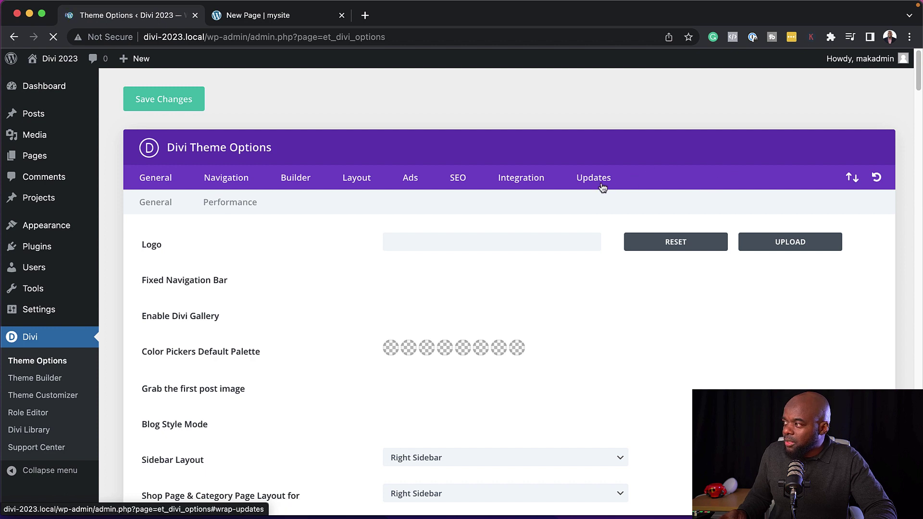
{"action": "left_click", "coordinate": [601, 185]}
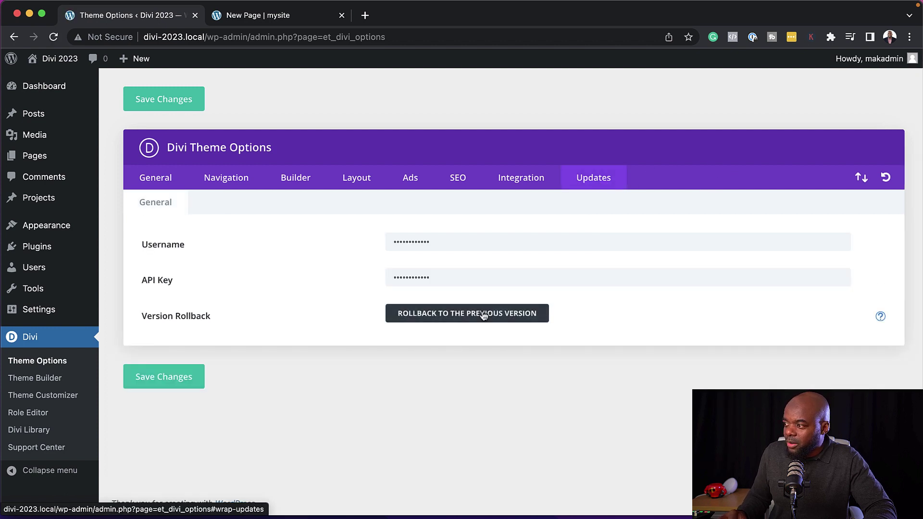